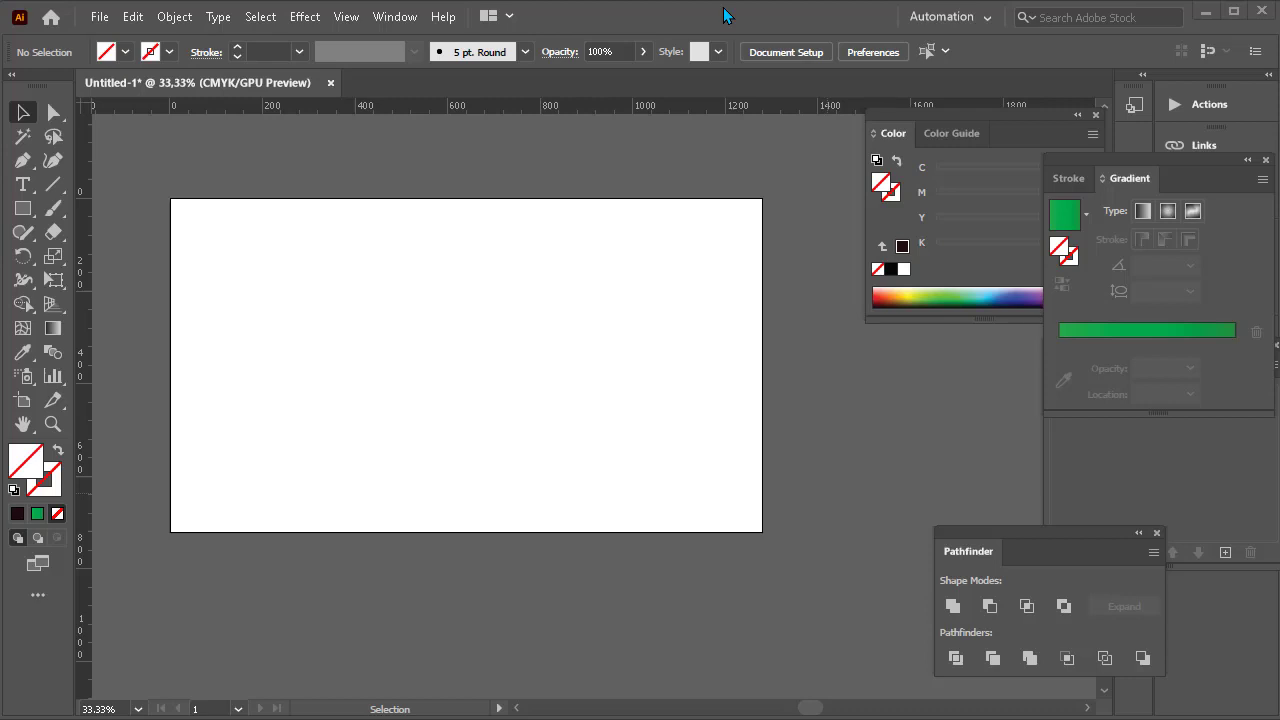
Add a Lorem ipsum placeholder text object with the Type tool and drag it onto the artboard.
left_click(22, 186)
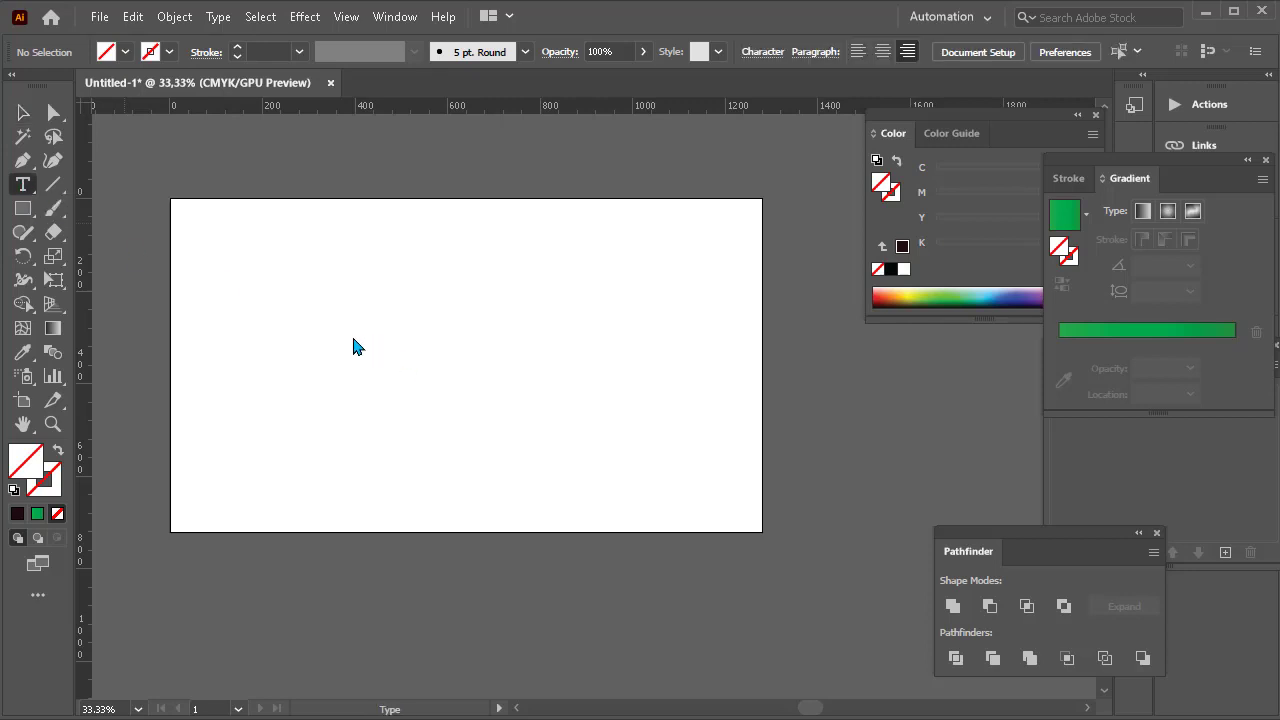
left_click(232, 350)
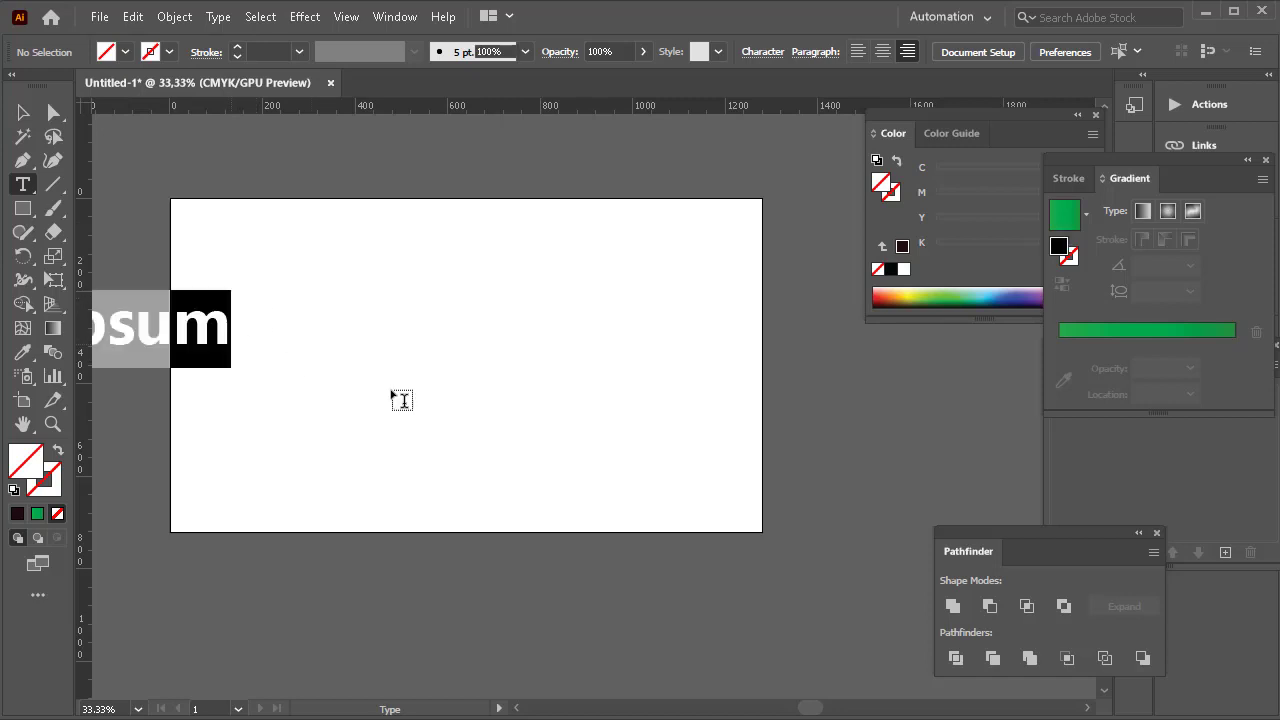
key("Escape")
key("shift+e")
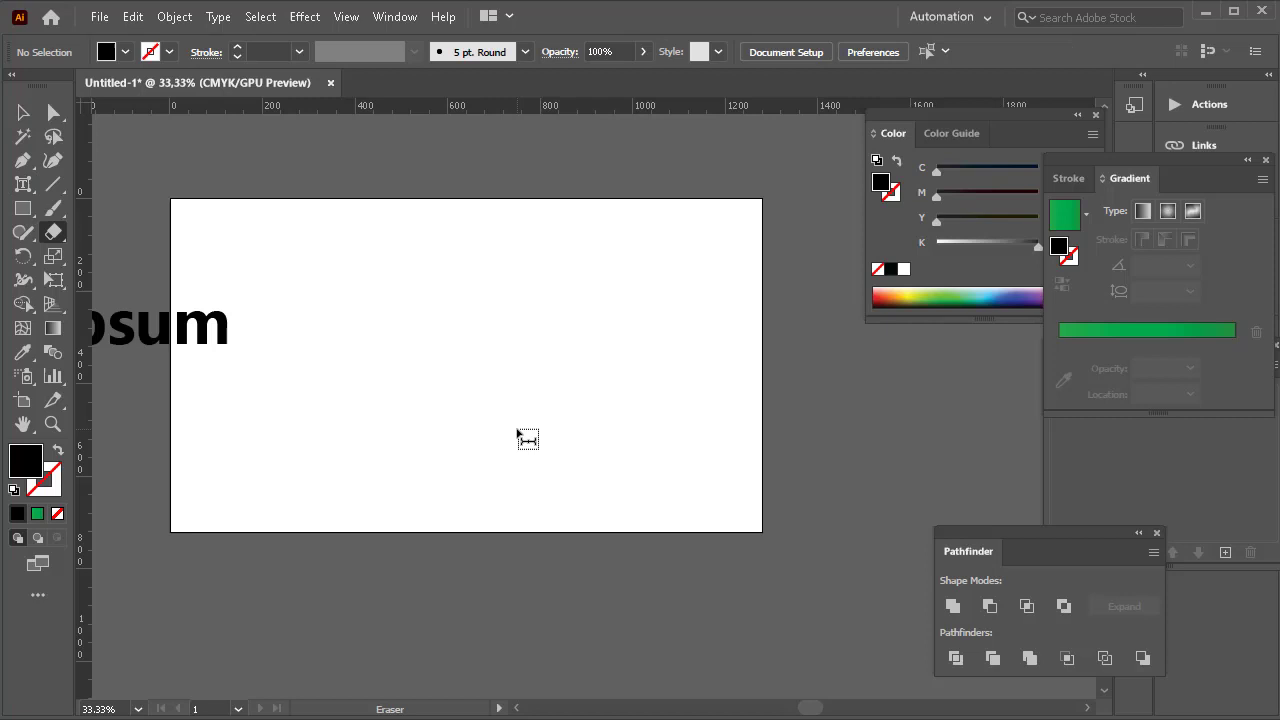
left_click(23, 112)
left_click_drag(227, 351, 480, 390)
Replace the placeholder words with TECHPRO.
double_click(480, 390)
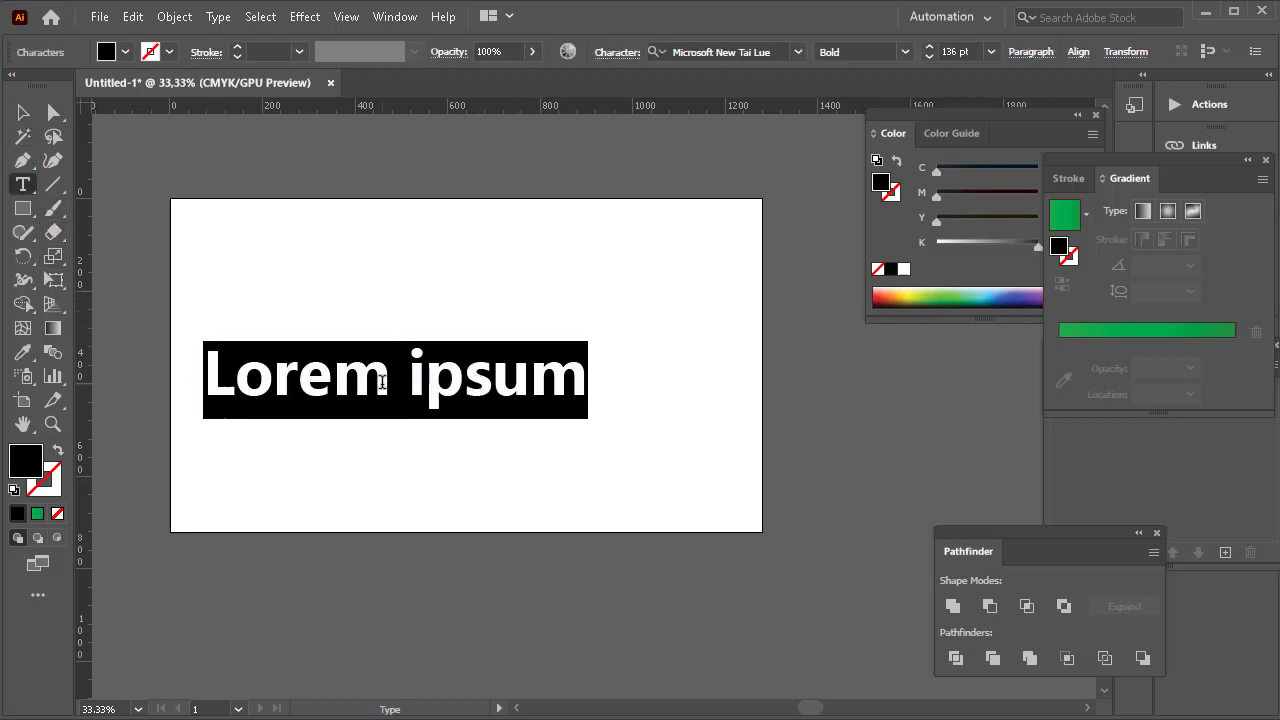
type("TECHPRO")
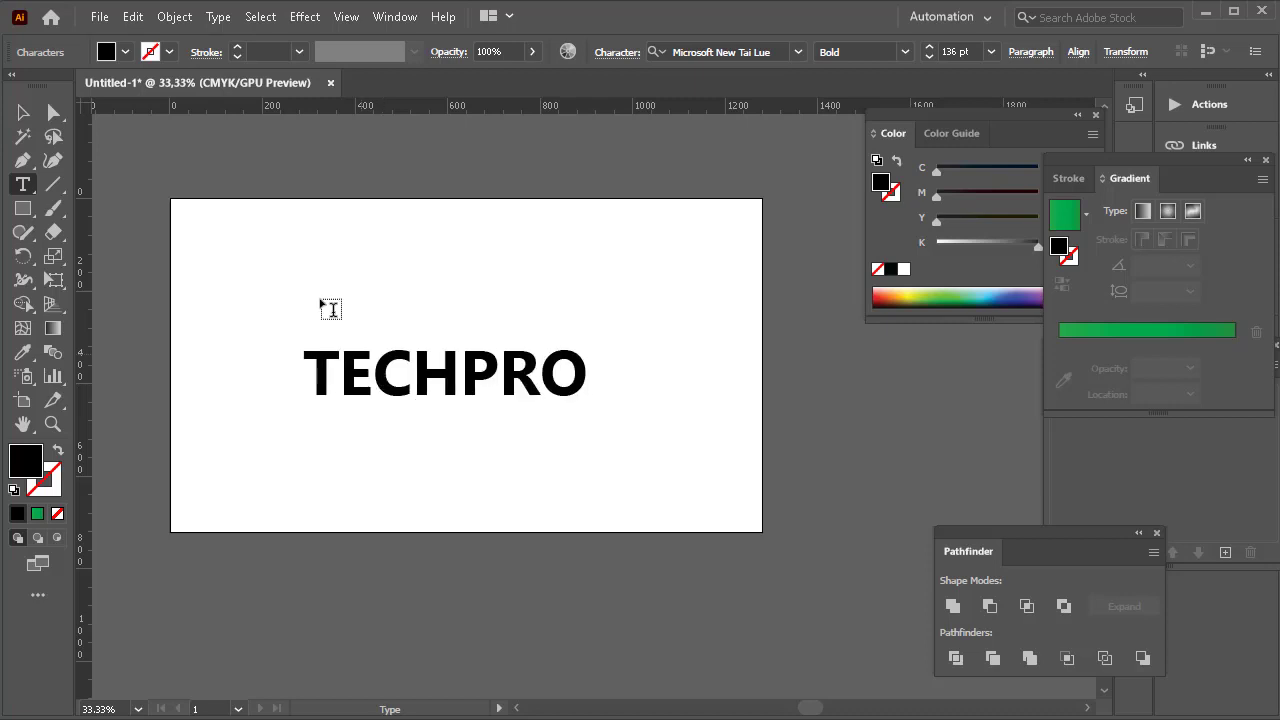
key("Escape")
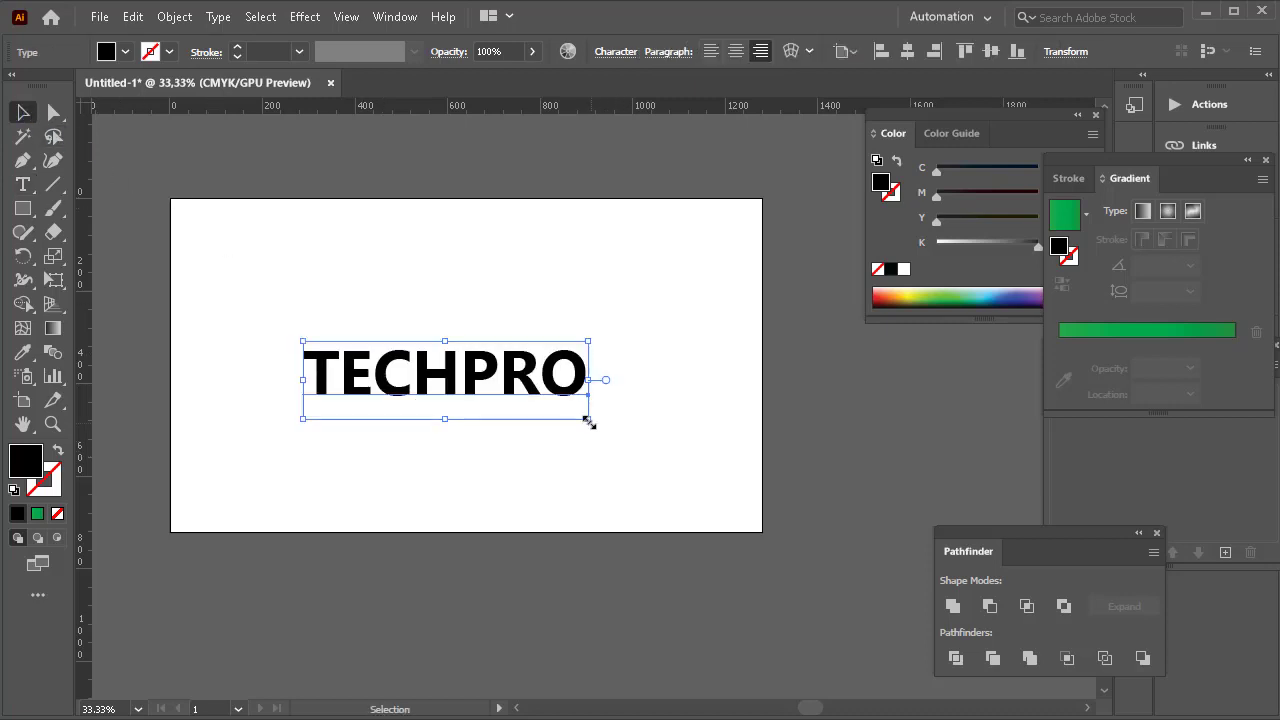
Scale up TECHPRO, shift it toward the artboard centre, and convert it to outlines.
left_click_drag(588, 421, 703, 506)
left_click_drag(582, 373, 624, 378)
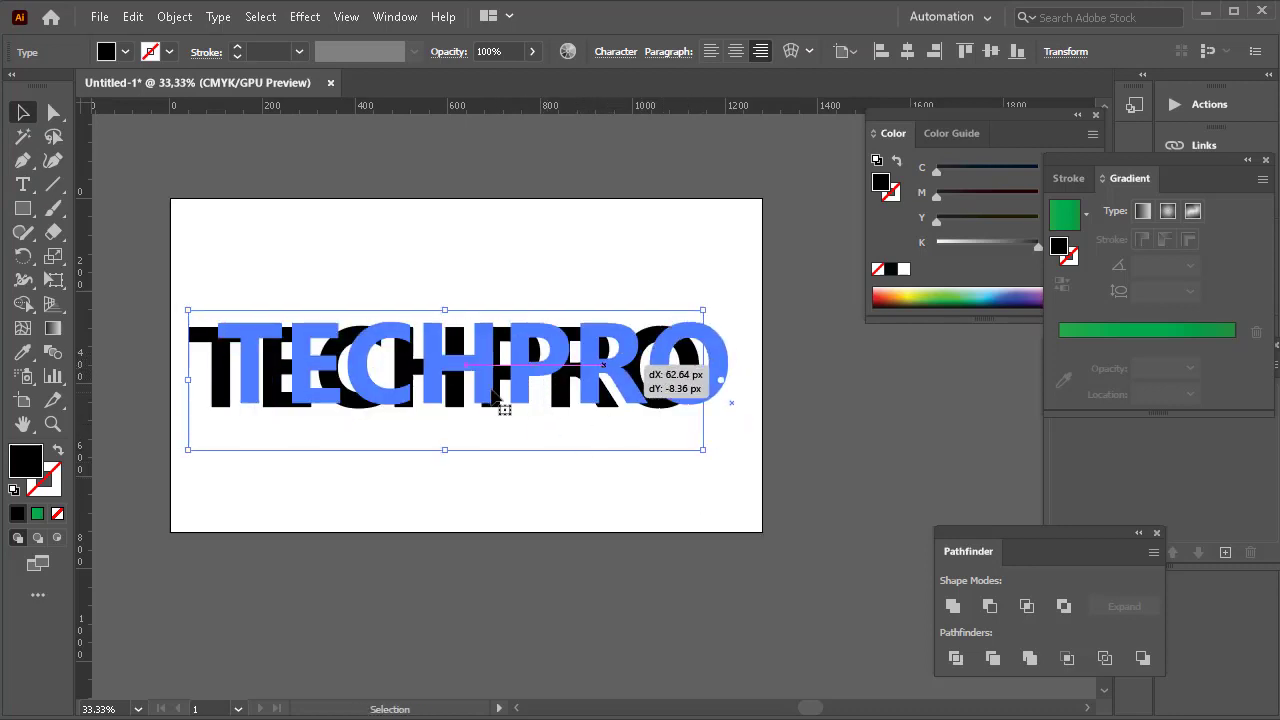
left_click_drag(493, 392, 493, 392)
right_click(310, 377)
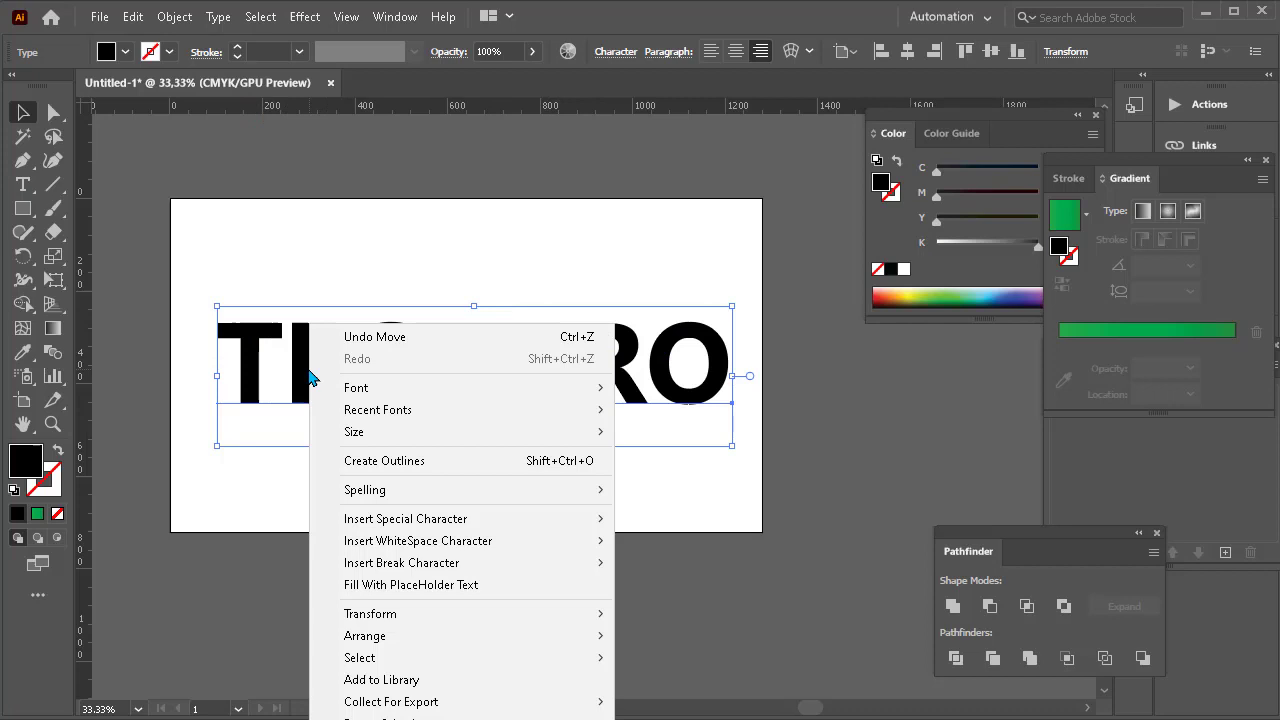
left_click(427, 461)
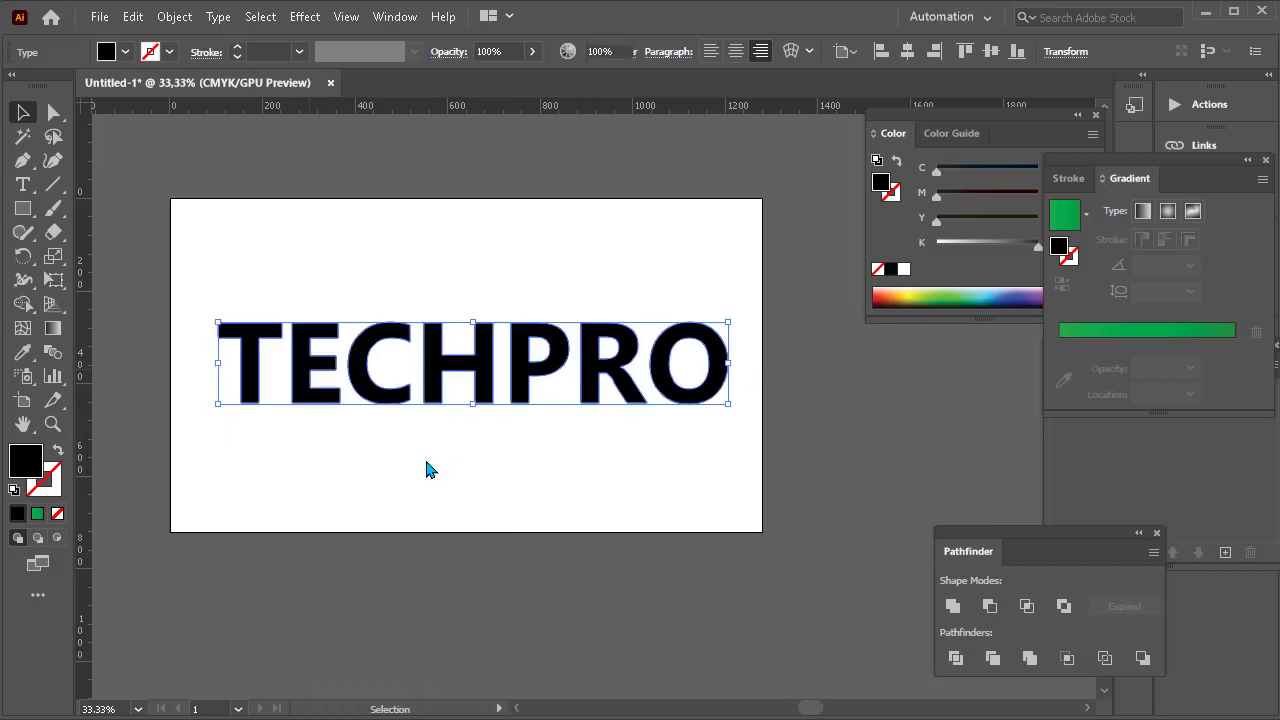
Bring up the Swatch Libraries menu from the Fill swatches and reach its Gradients submenu.
left_click(125, 53)
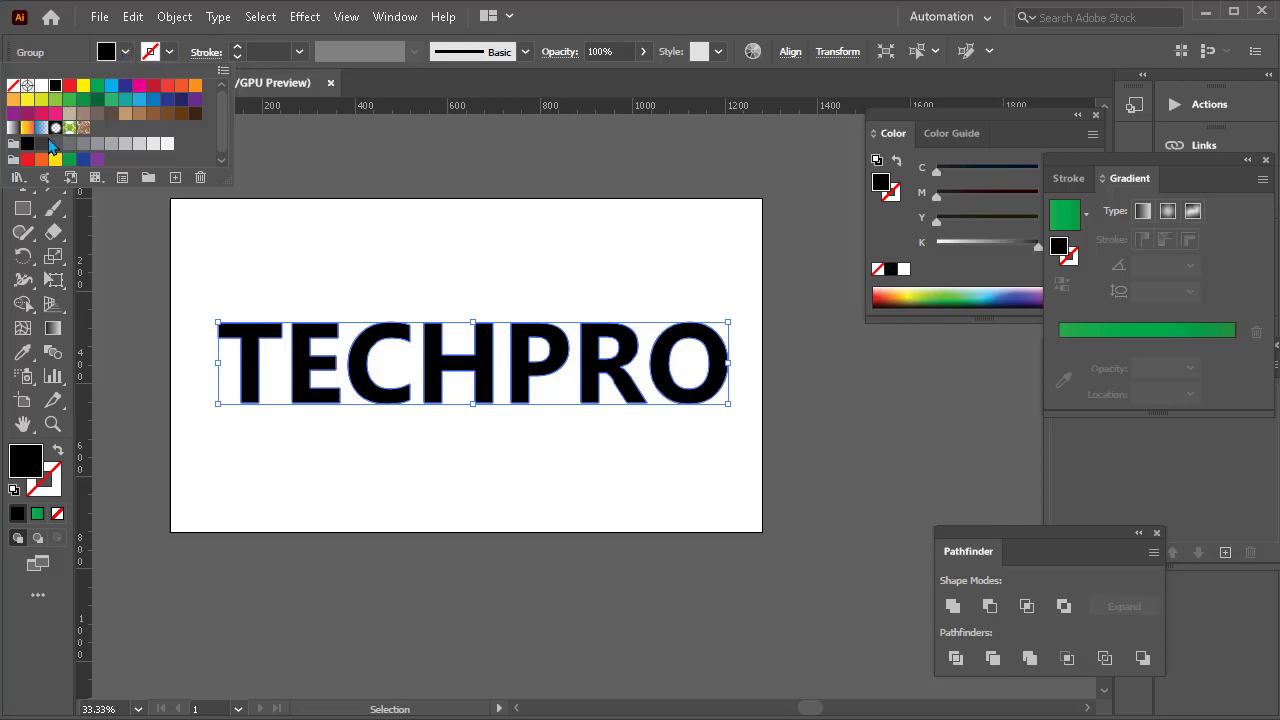
left_click(19, 179)
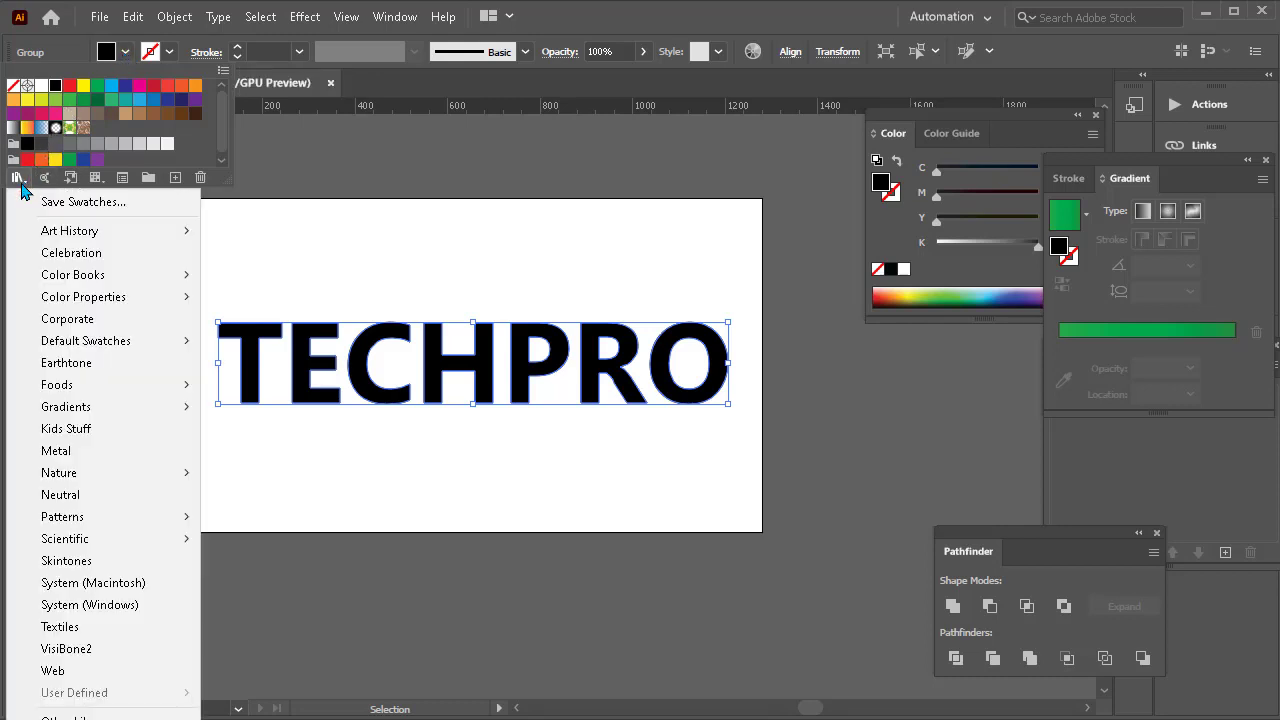
mouse_move(121, 418)
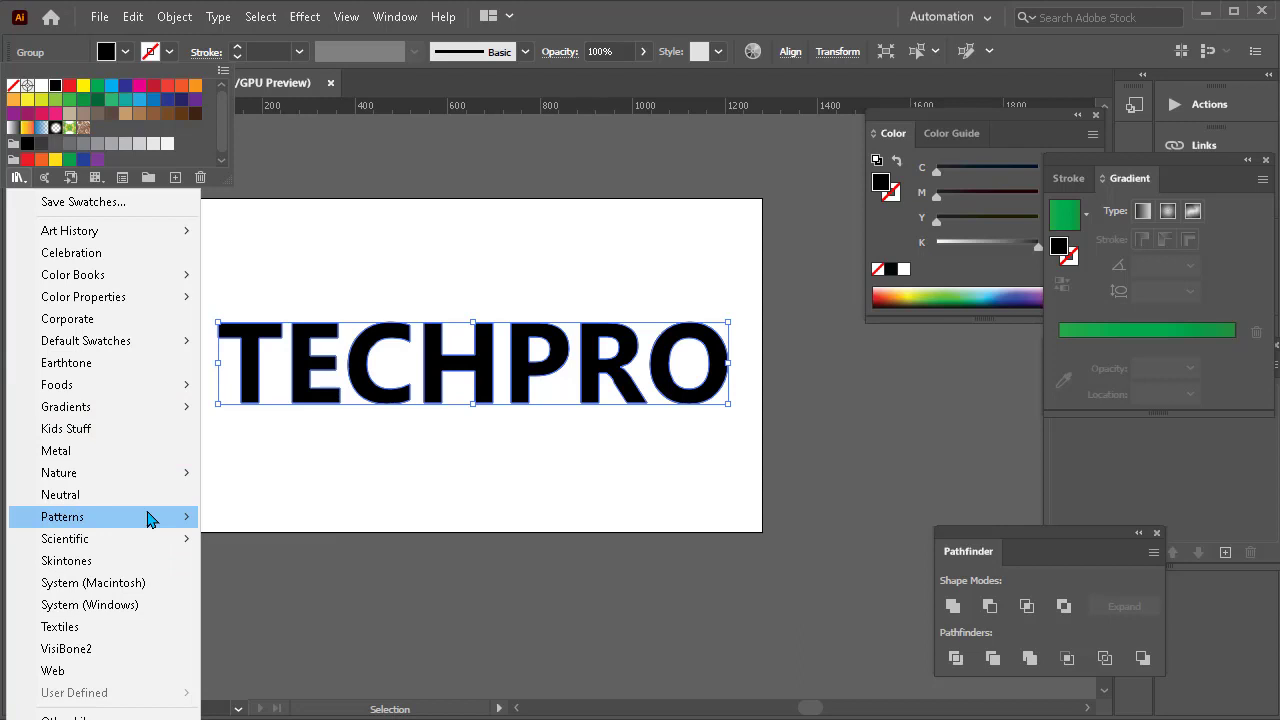
mouse_move(148, 238)
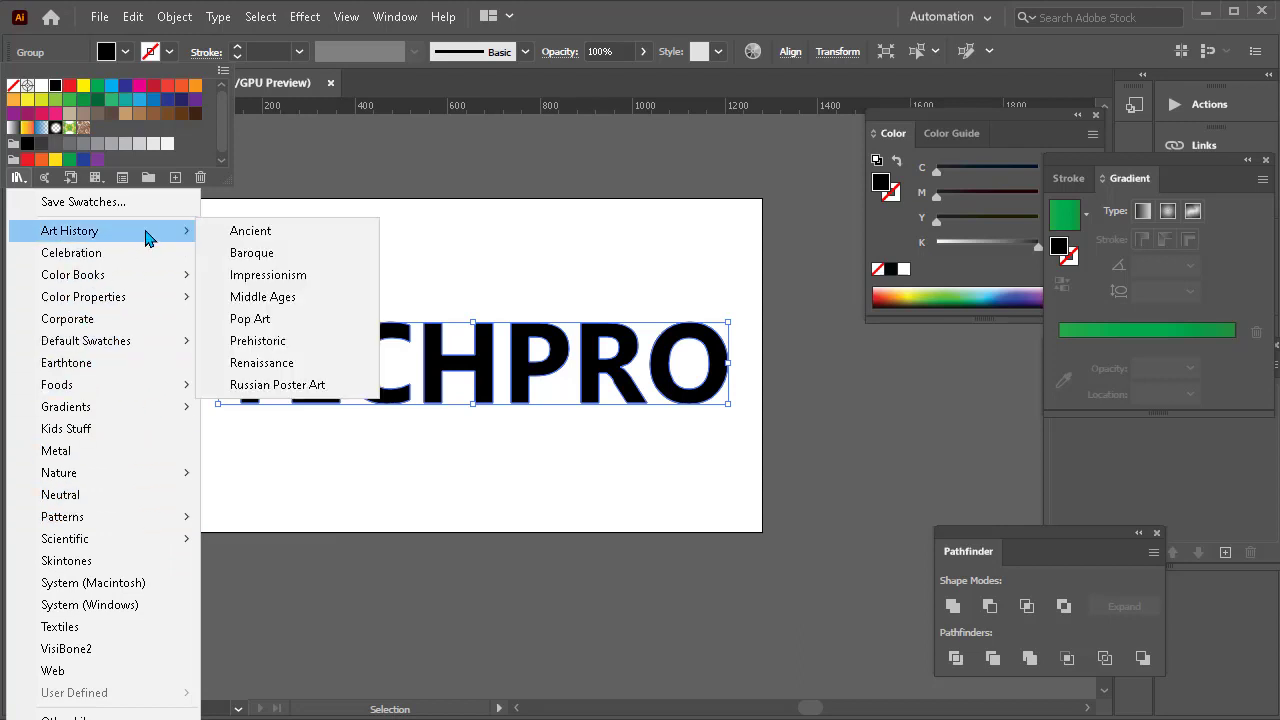
mouse_move(146, 274)
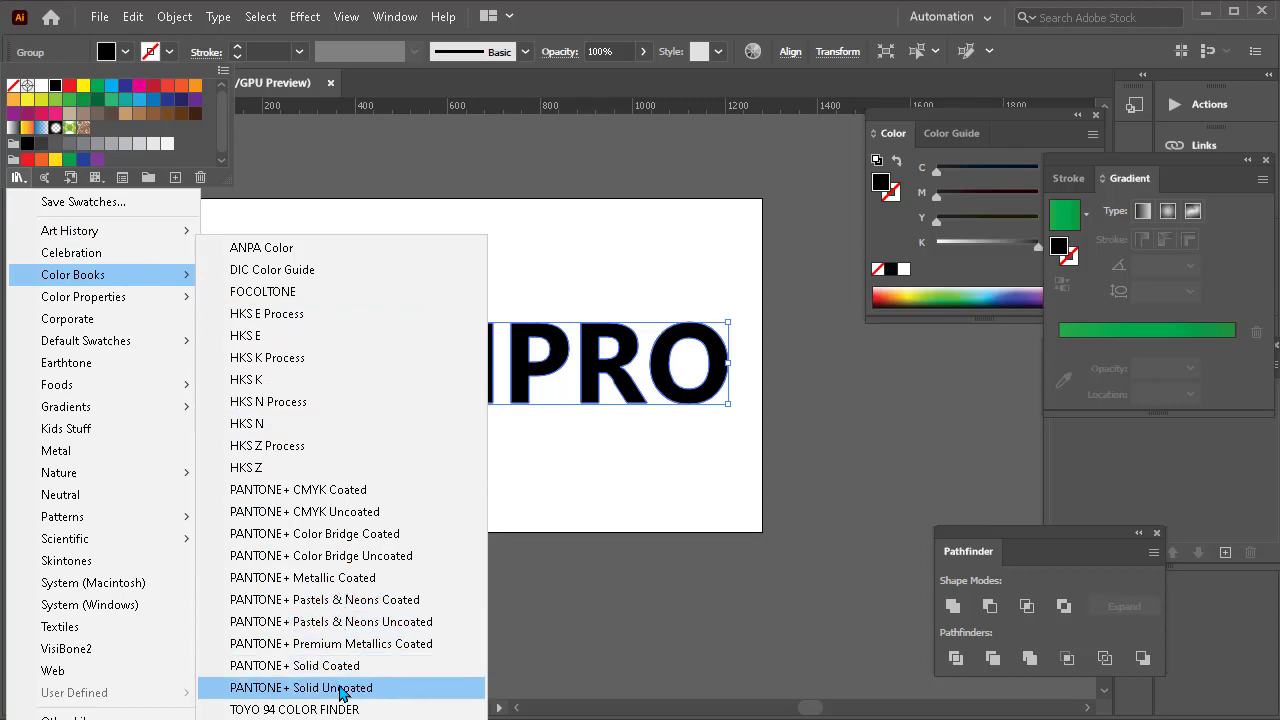
mouse_move(126, 298)
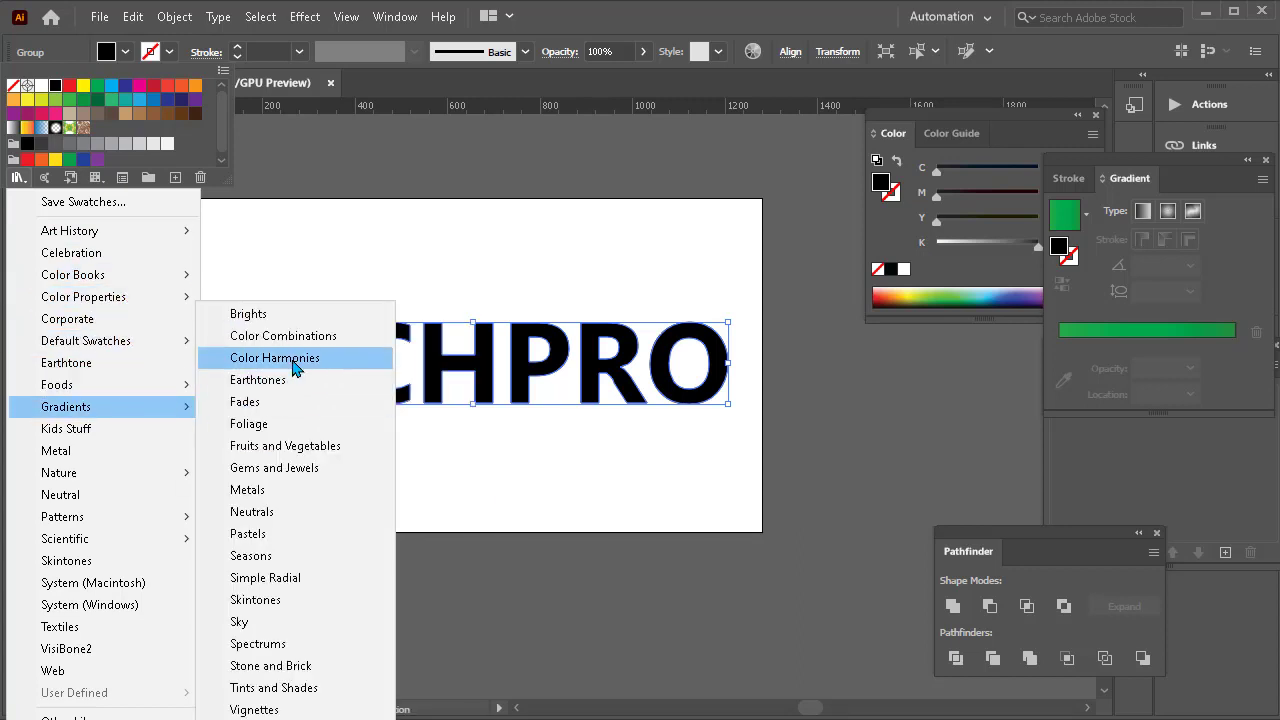
Open the Color Harmonies gradient library, then enlarge its panel and move it off the text.
left_click(275, 358)
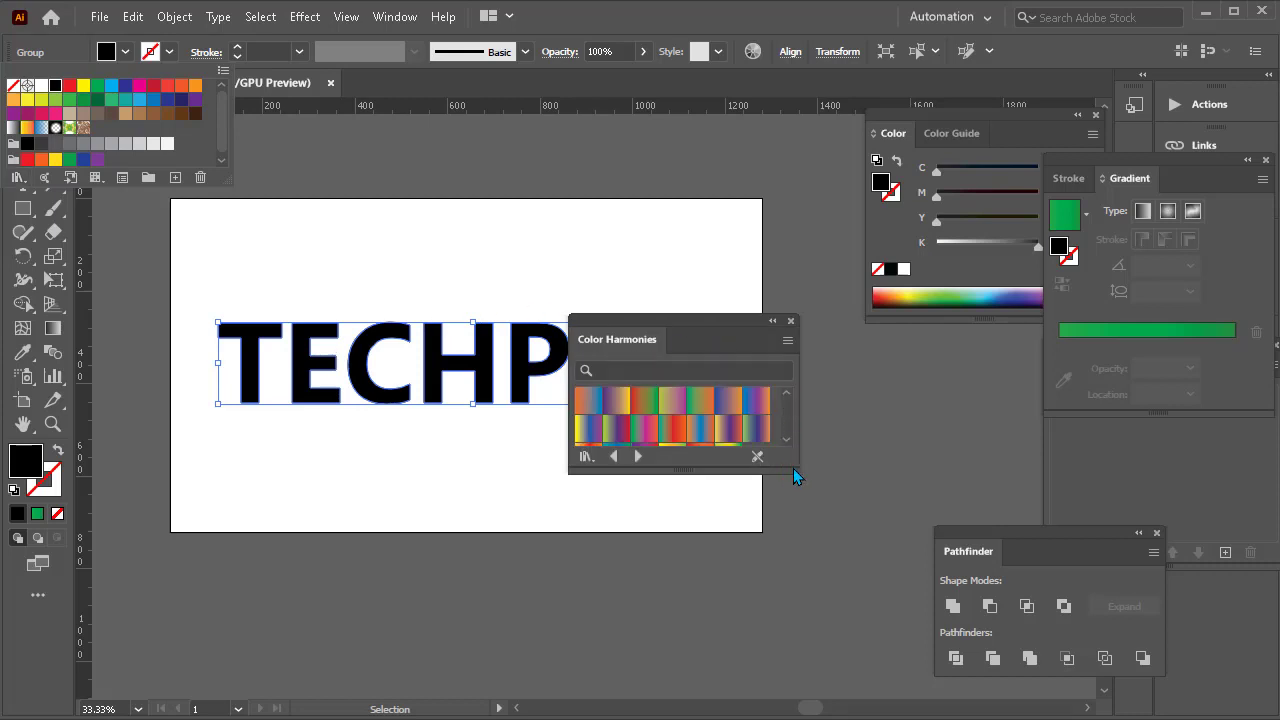
left_click(792, 468)
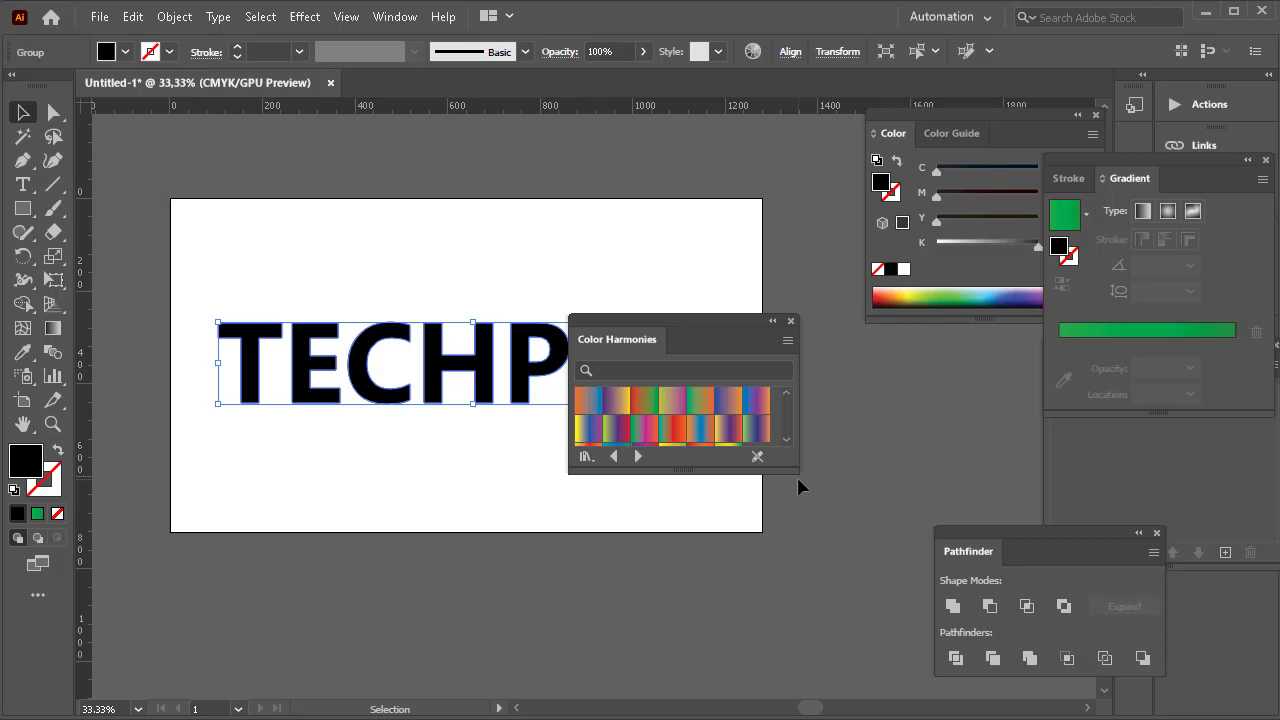
left_click_drag(800, 471, 907, 600)
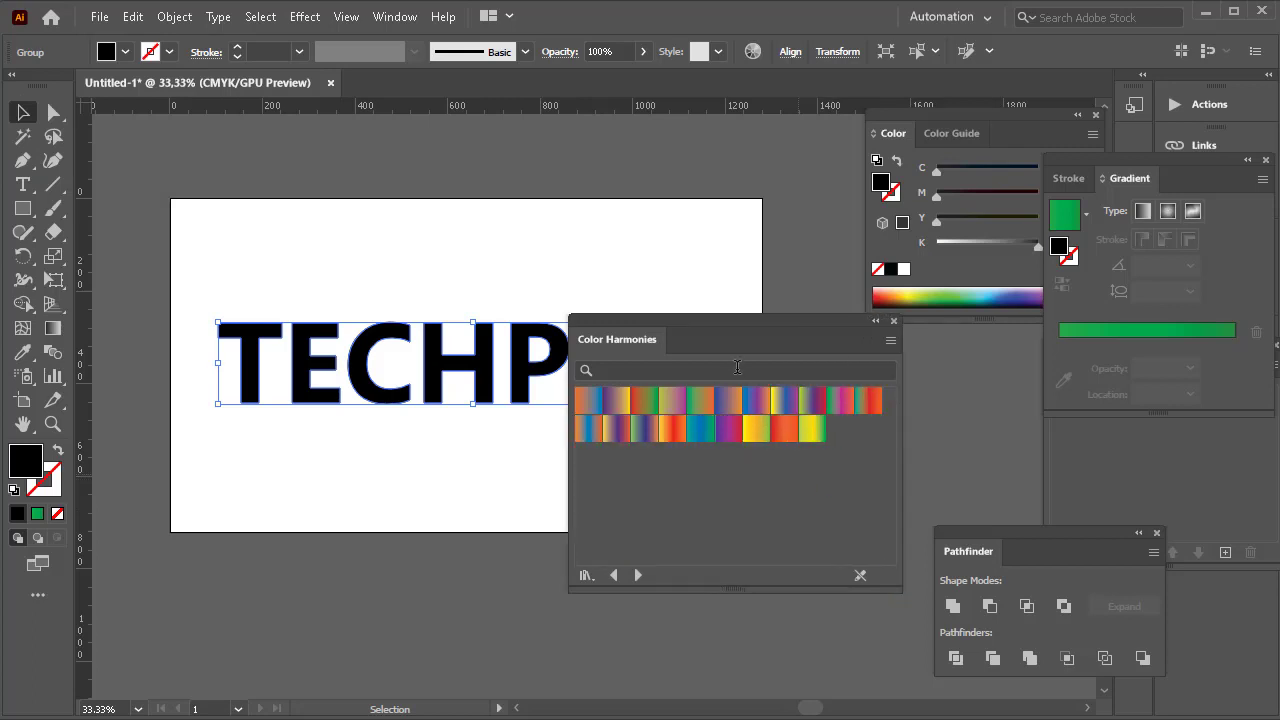
left_click_drag(721, 318, 712, 431)
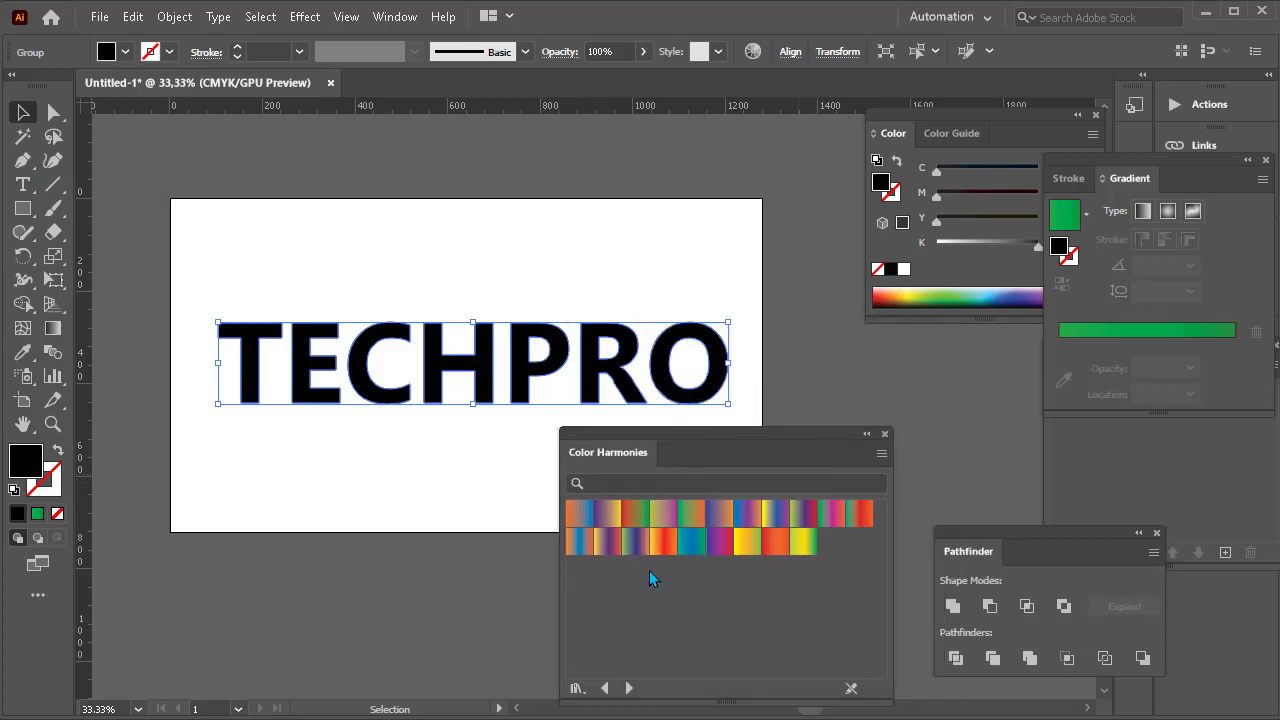
Step through Metals, Seasons, Sky and Vonster Patterns to the Nature_Animal Skins library.
left_click(630, 689)
left_click(630, 689)
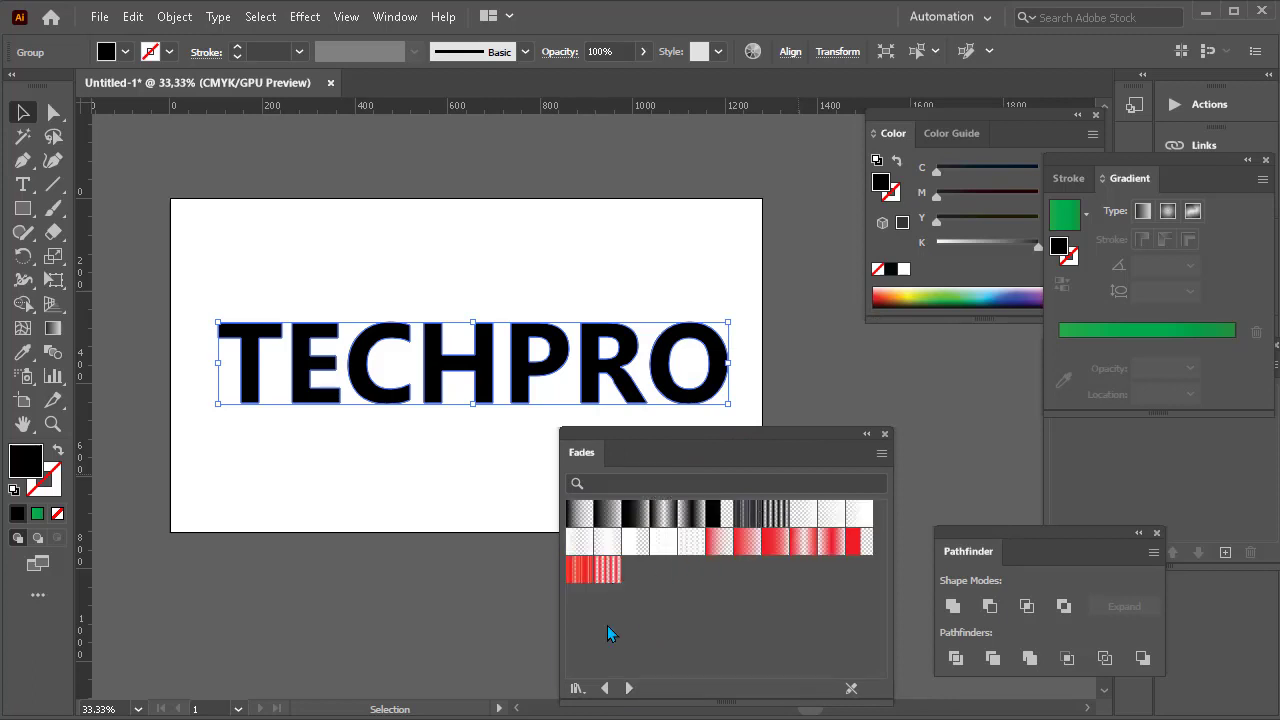
left_click(630, 689)
left_click(630, 689)
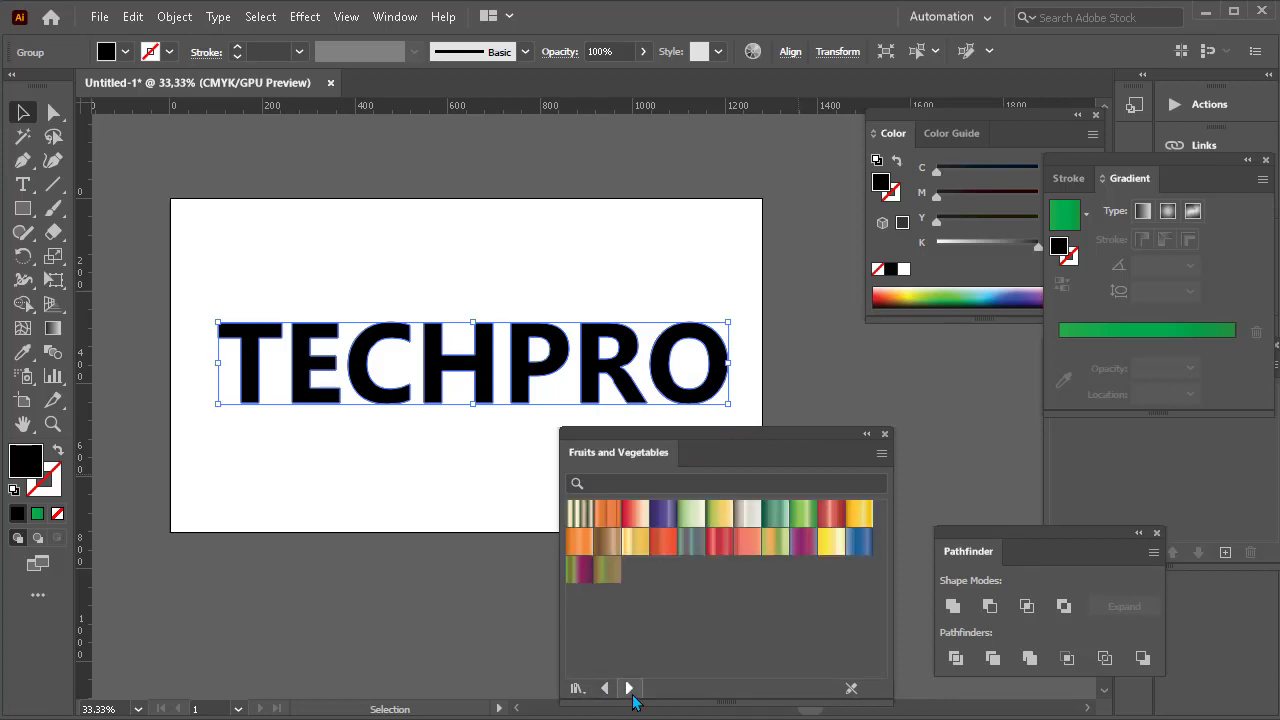
left_click(630, 689)
left_click(630, 689)
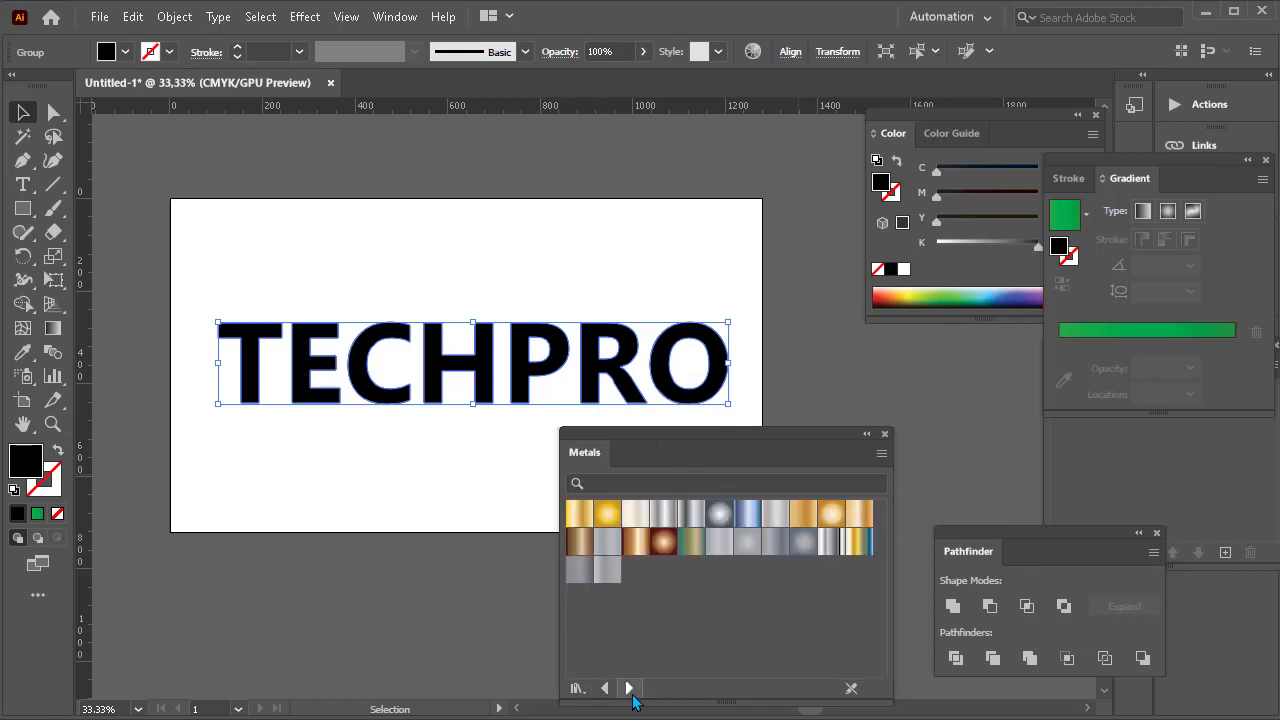
left_click(630, 689)
left_click(630, 689)
left_click(630, 689)
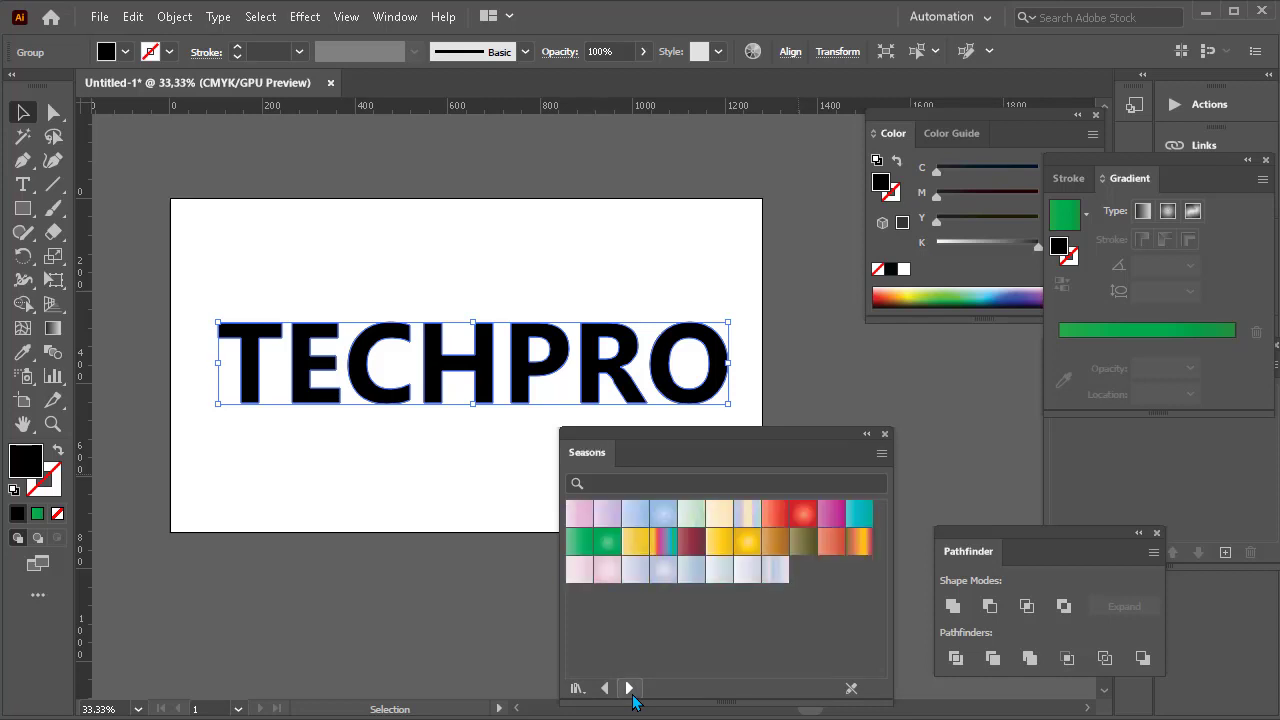
left_click(629, 689)
left_click(629, 689)
left_click(629, 689)
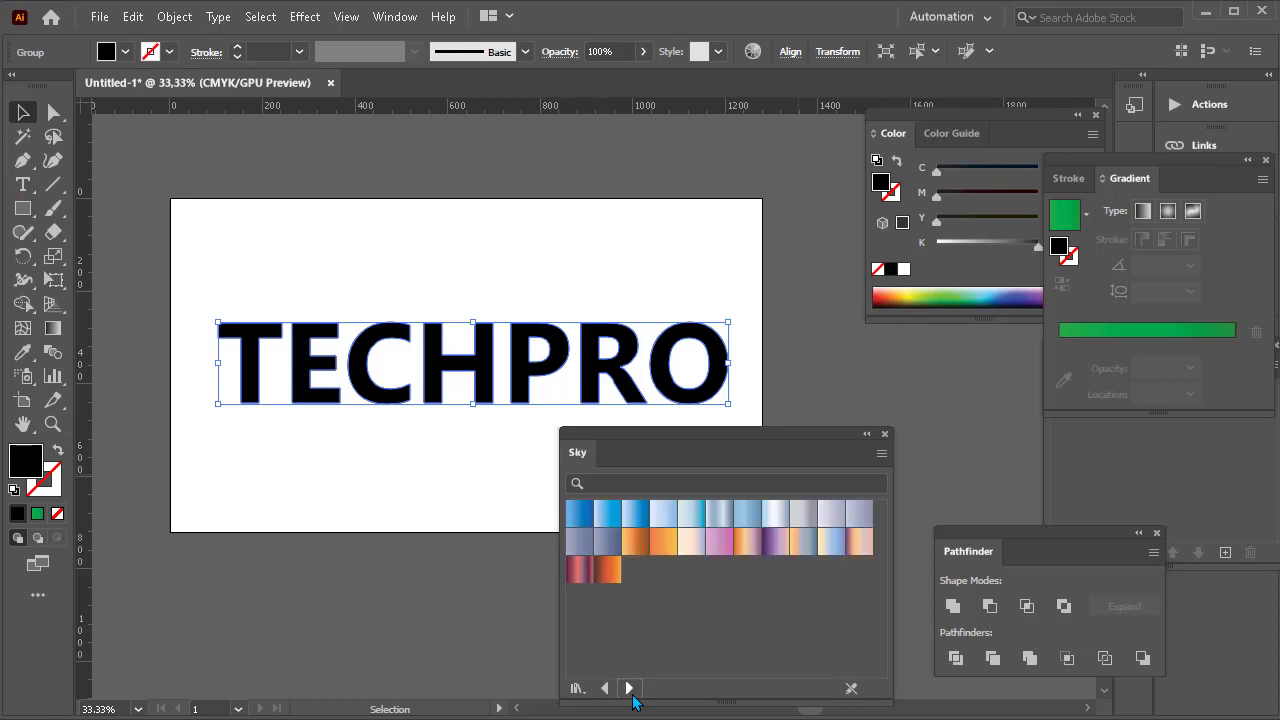
left_click(629, 689)
left_click(629, 689)
left_click(629, 689)
left_click(629, 689)
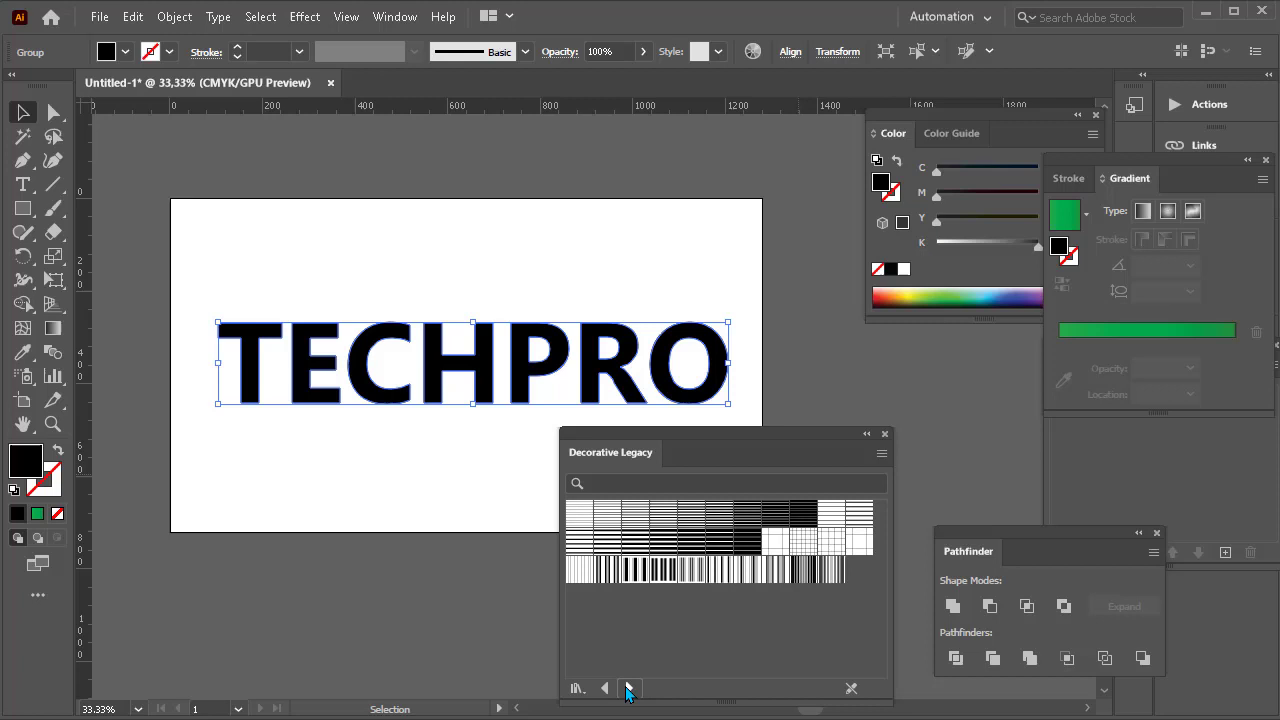
left_click(629, 689)
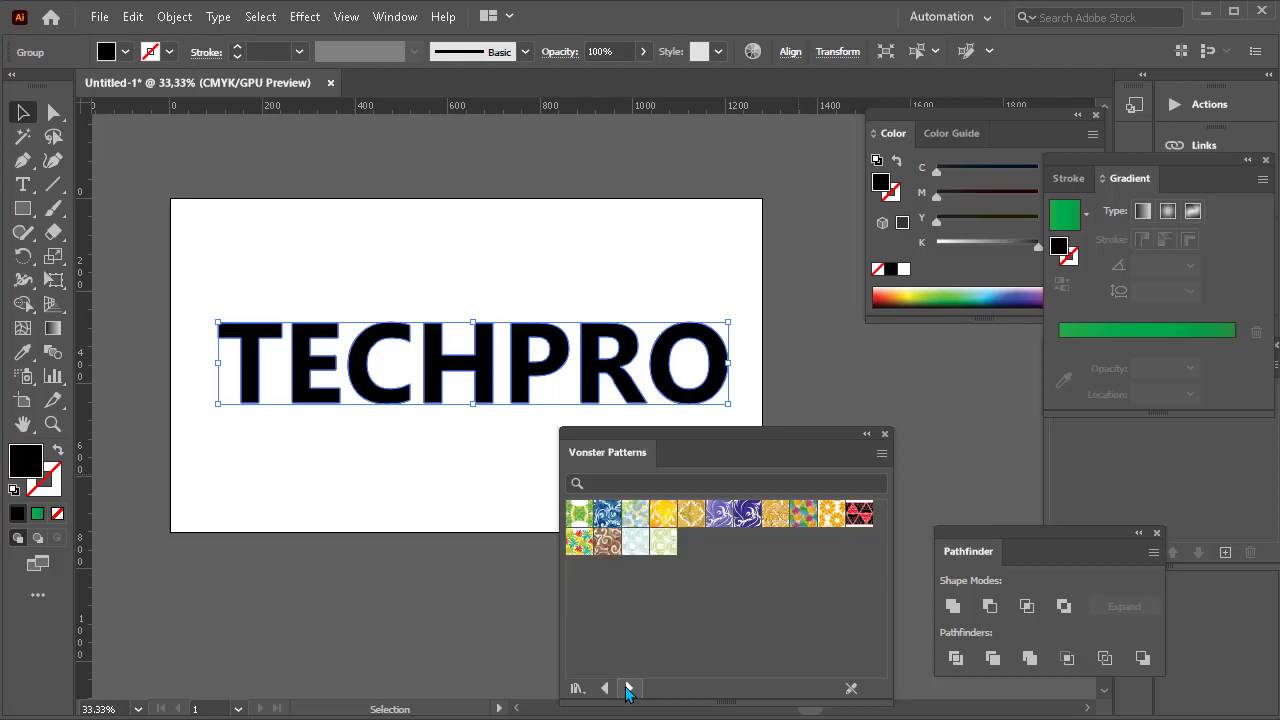
left_click(629, 689)
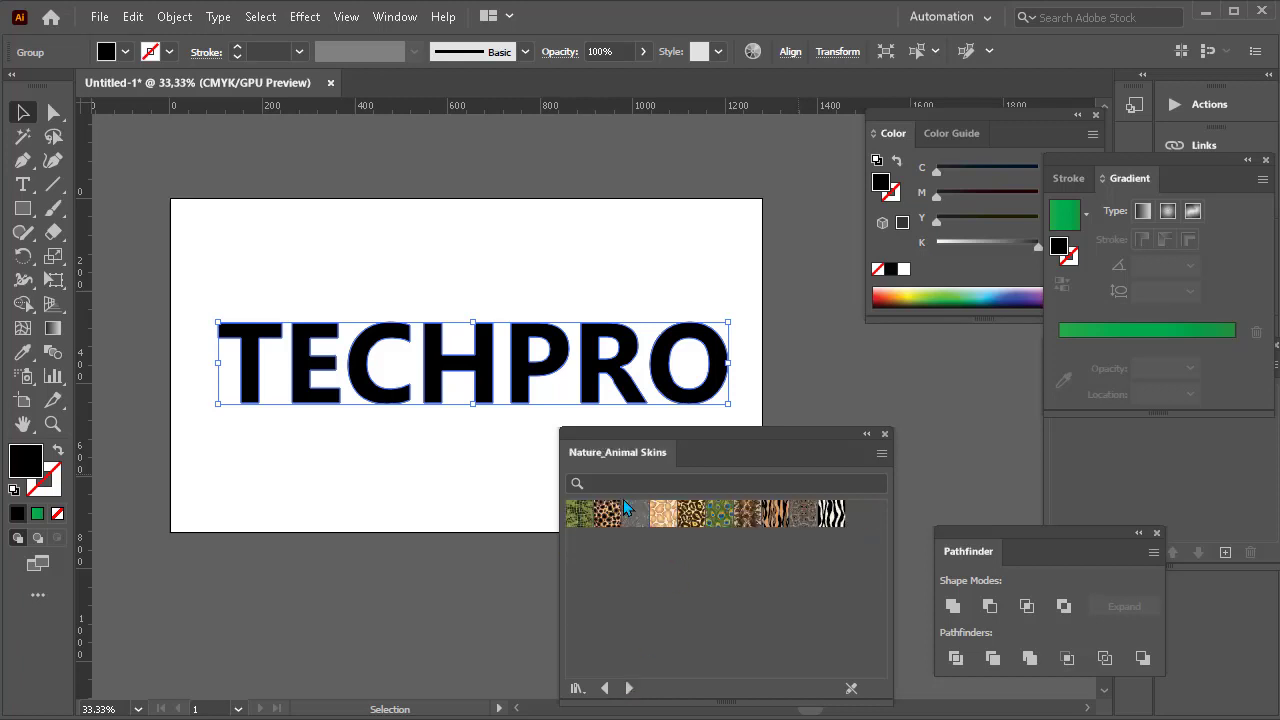
Try the giraffe, leopard and zebra patterns as TECHPRO's fill.
left_click_drag(452, 424, 374, 372)
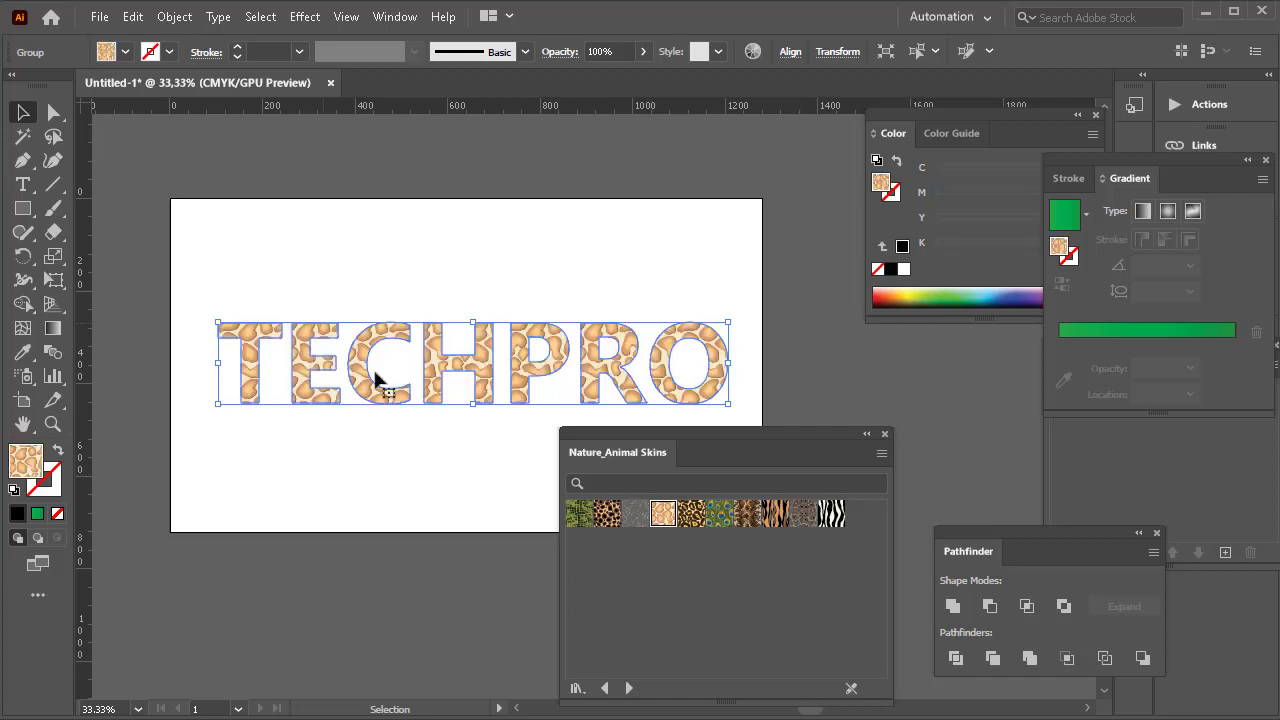
left_click_drag(612, 520, 386, 363)
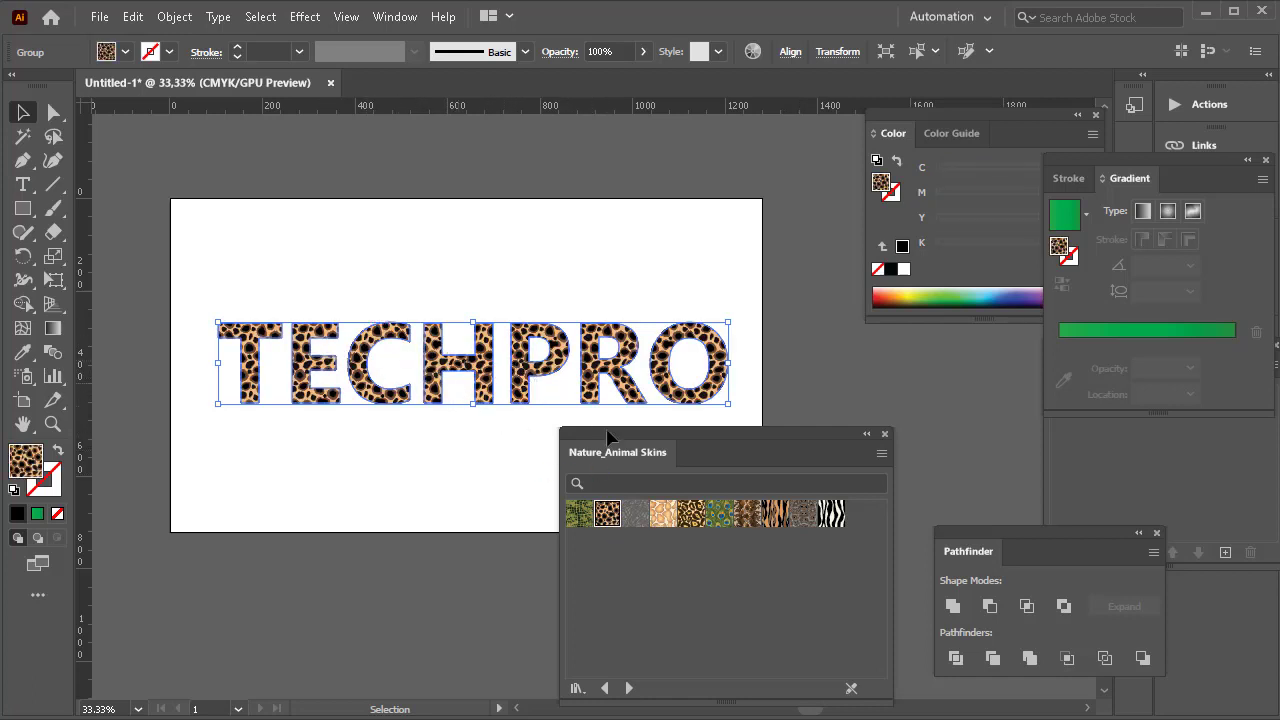
left_click_drag(838, 516, 487, 371)
left_click(834, 515)
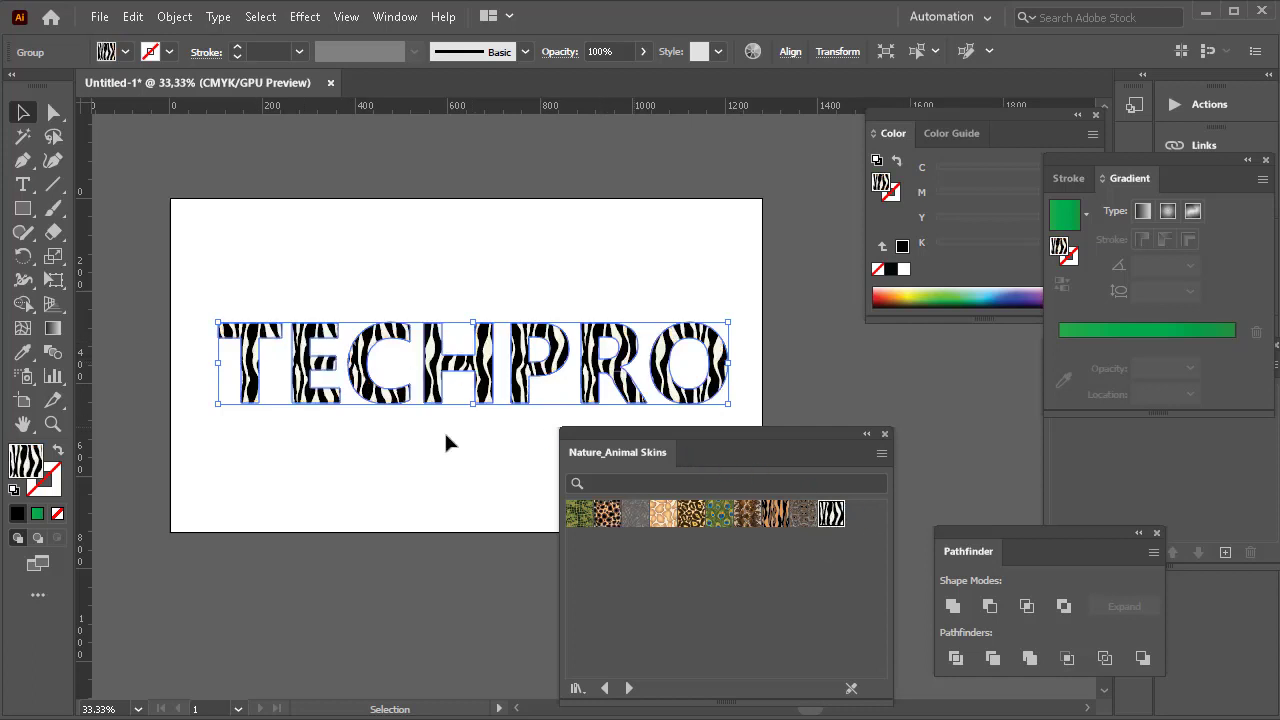
Try the green, leopard and snake-skin patterns, finishing on the turtle-shell pattern, and zoom to inspect it.
left_click(592, 514)
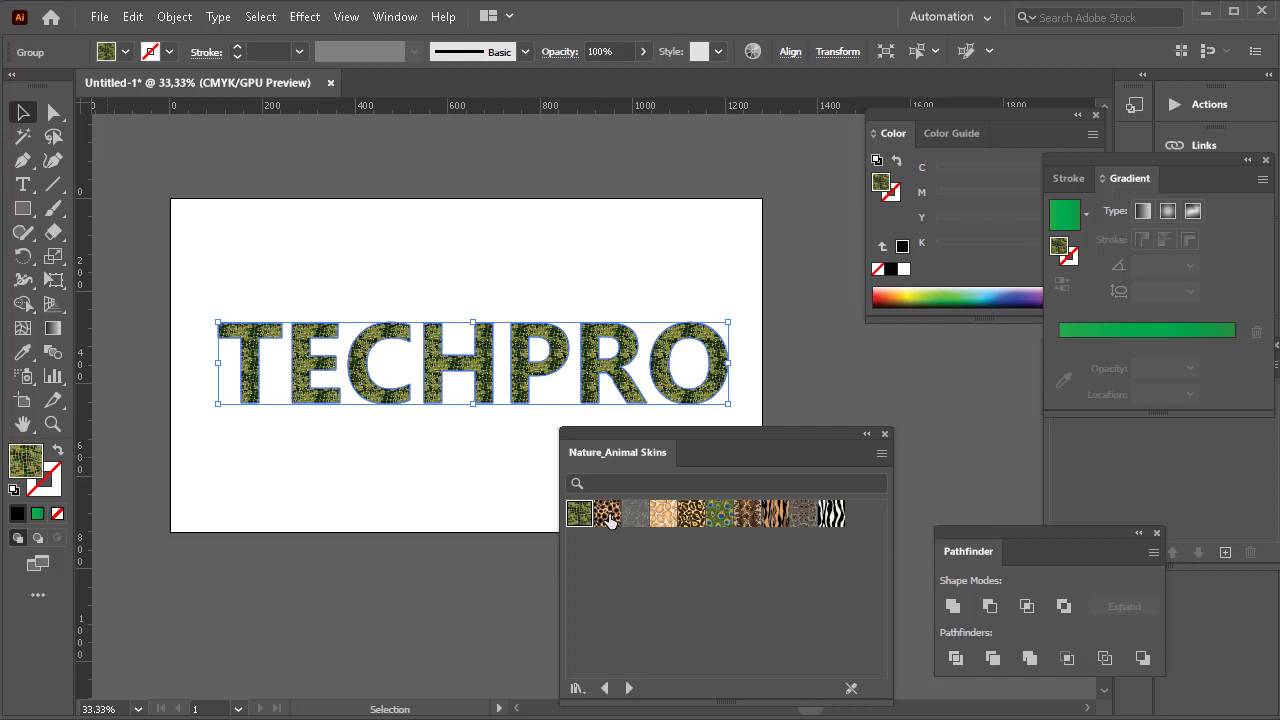
left_click(620, 520)
left_click(691, 515)
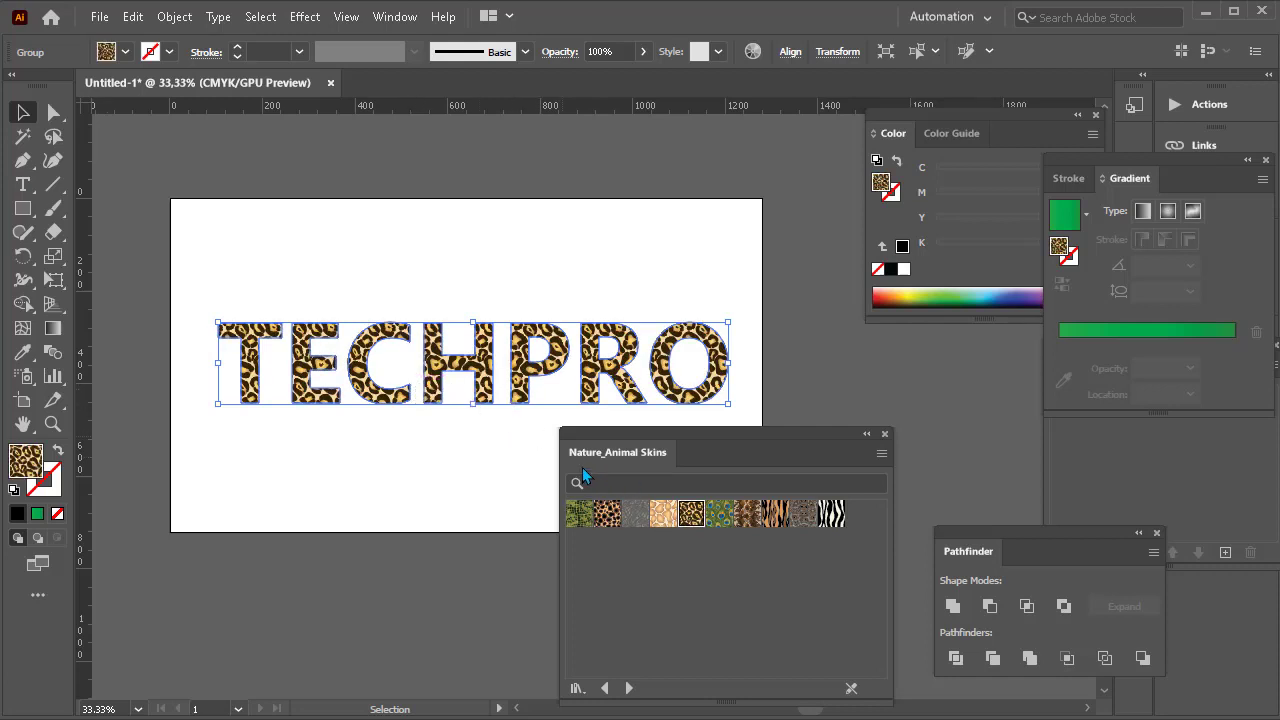
left_click(752, 515)
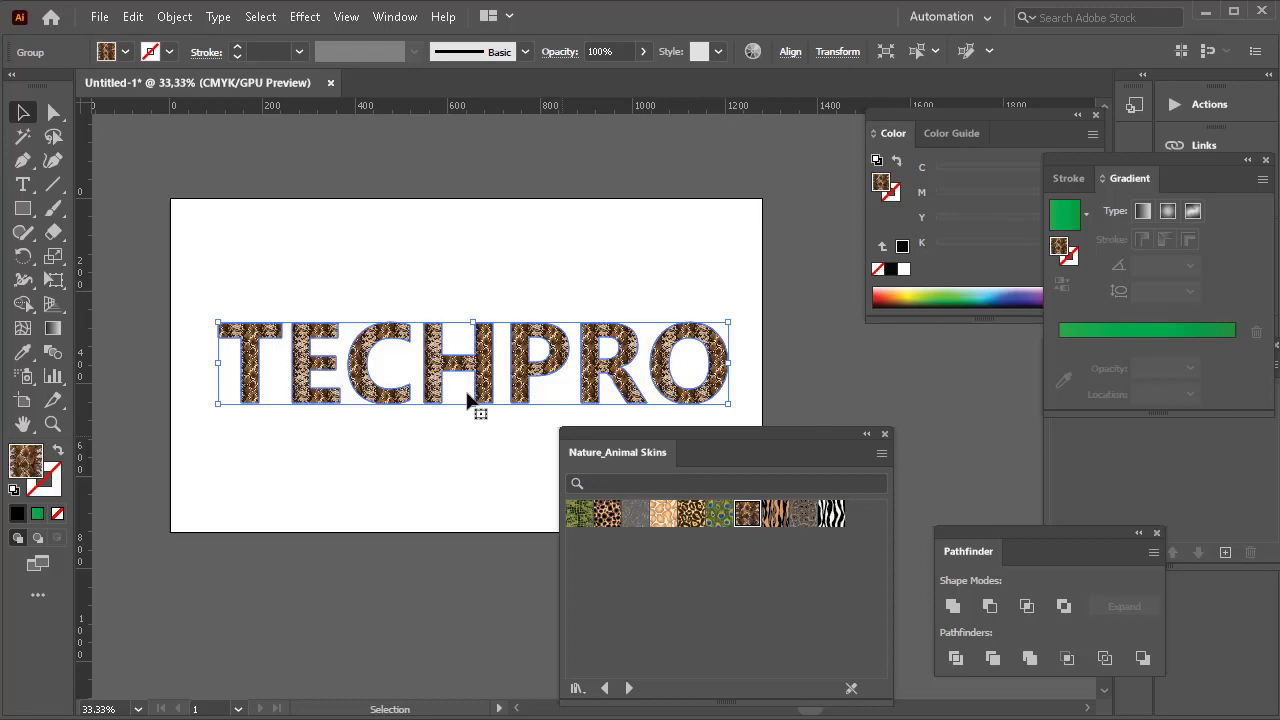
left_click(803, 515)
scroll(389, 357, "up", 6)
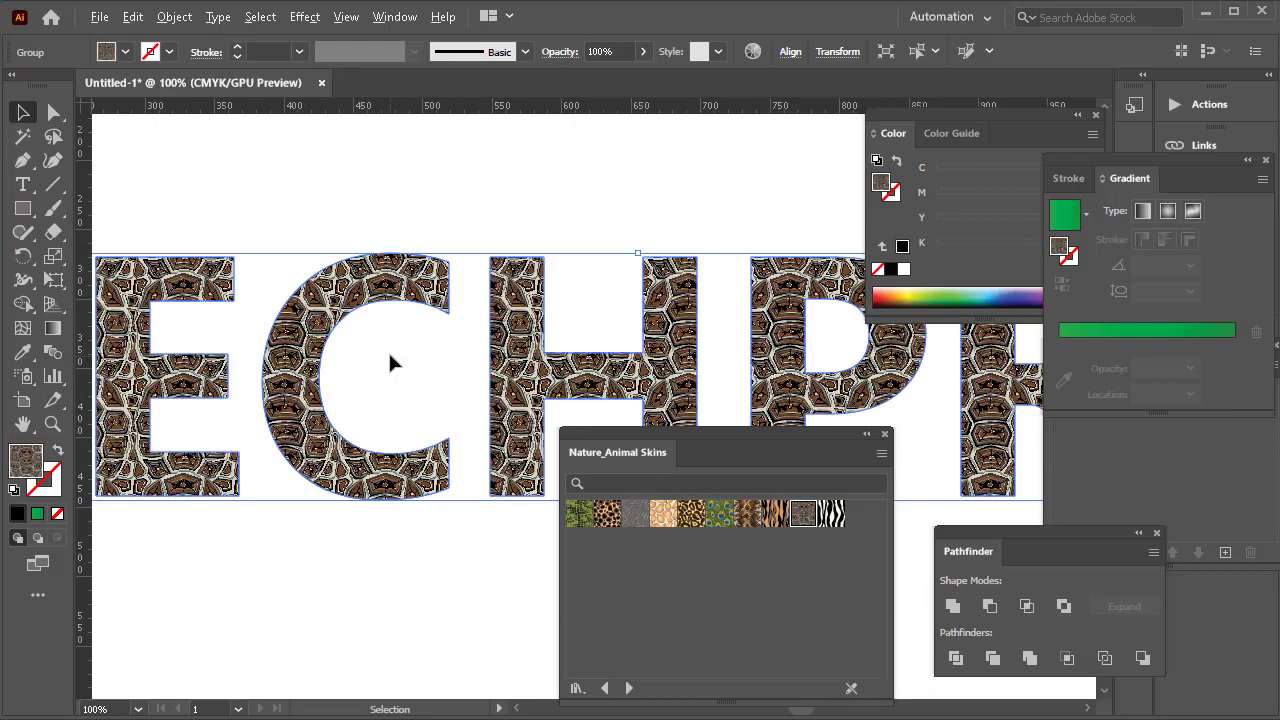
scroll(800, 370, "up", 2)
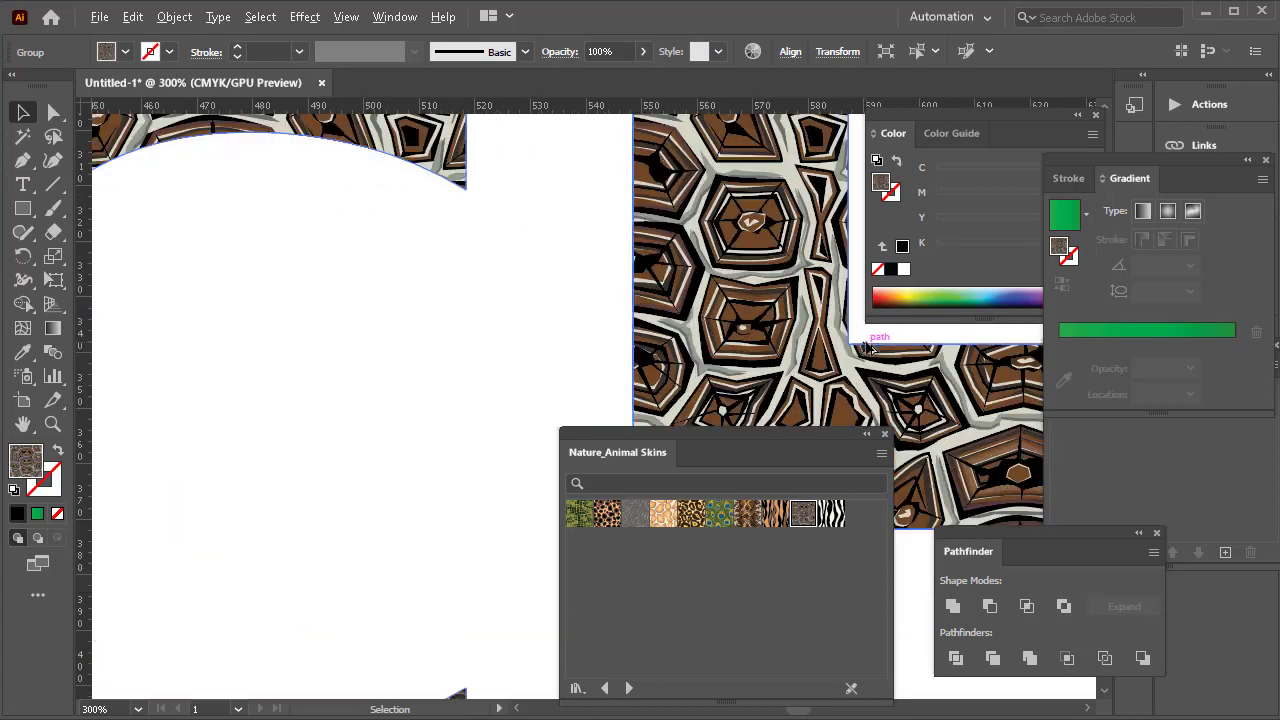
scroll(722, 312, "down", 7)
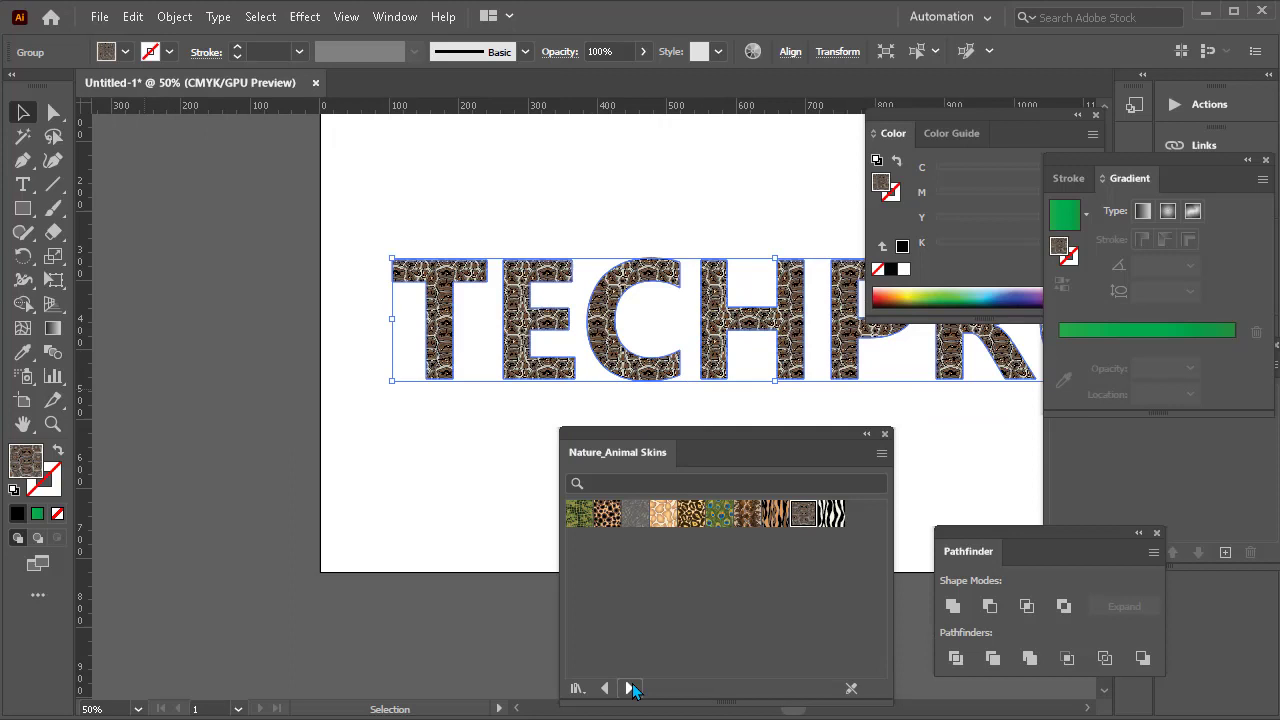
Browse forward through the swatch libraries, past Analogous, to the Web library.
left_click(630, 688)
left_click(630, 688)
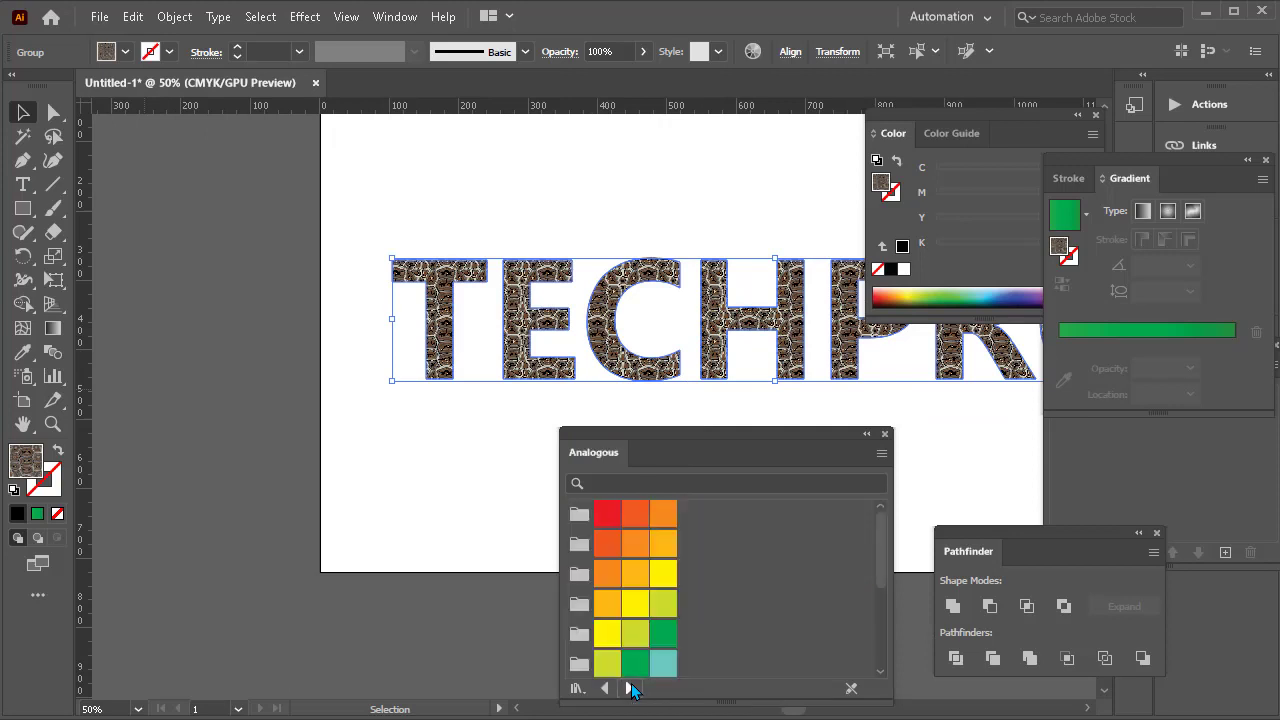
left_click(630, 688)
left_click(630, 688)
left_click(630, 688)
left_click(630, 688)
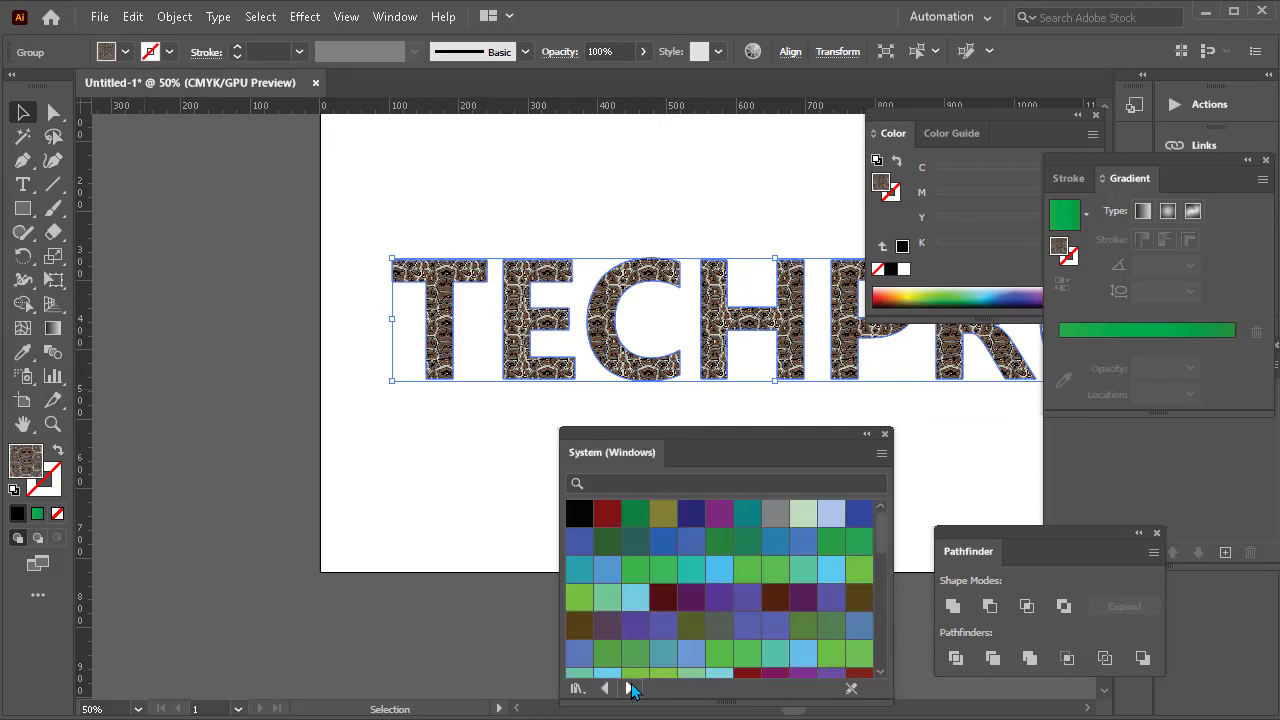
left_click(630, 688)
left_click(630, 688)
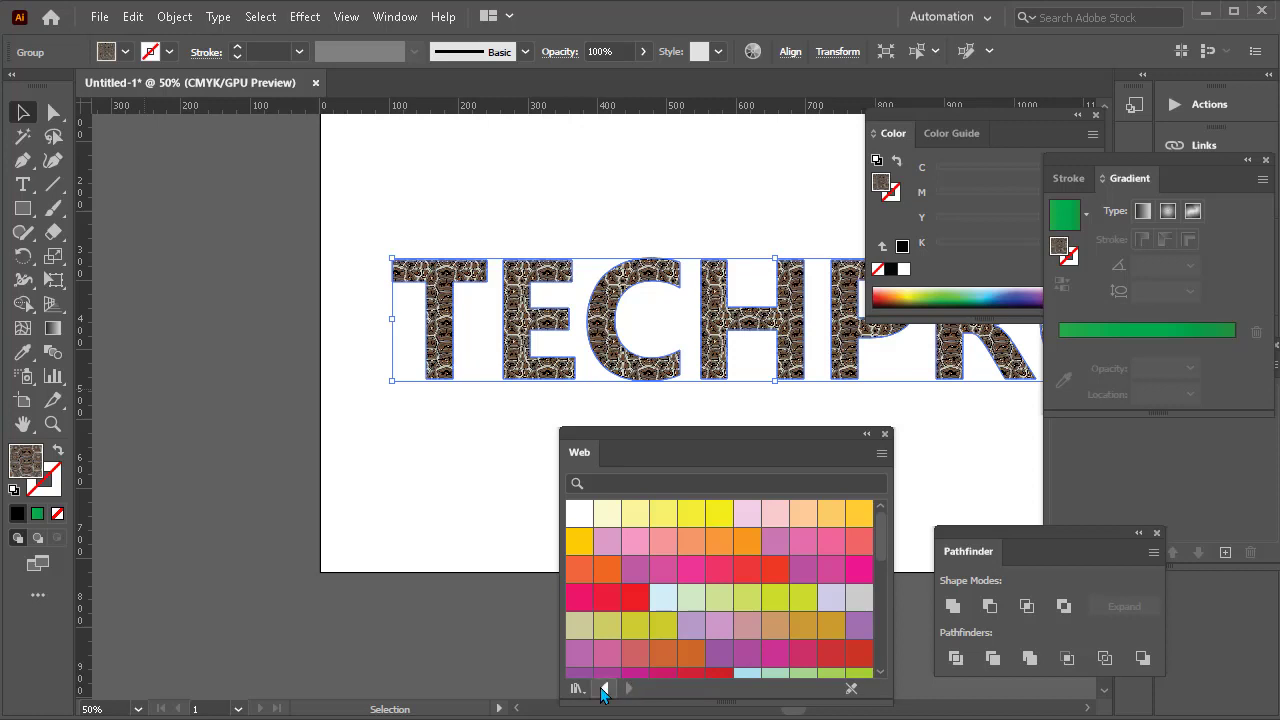
Step back through the swatch libraries toward the Spectrums library.
left_click(604, 688)
left_click(604, 688)
left_click(604, 688)
left_click(604, 688)
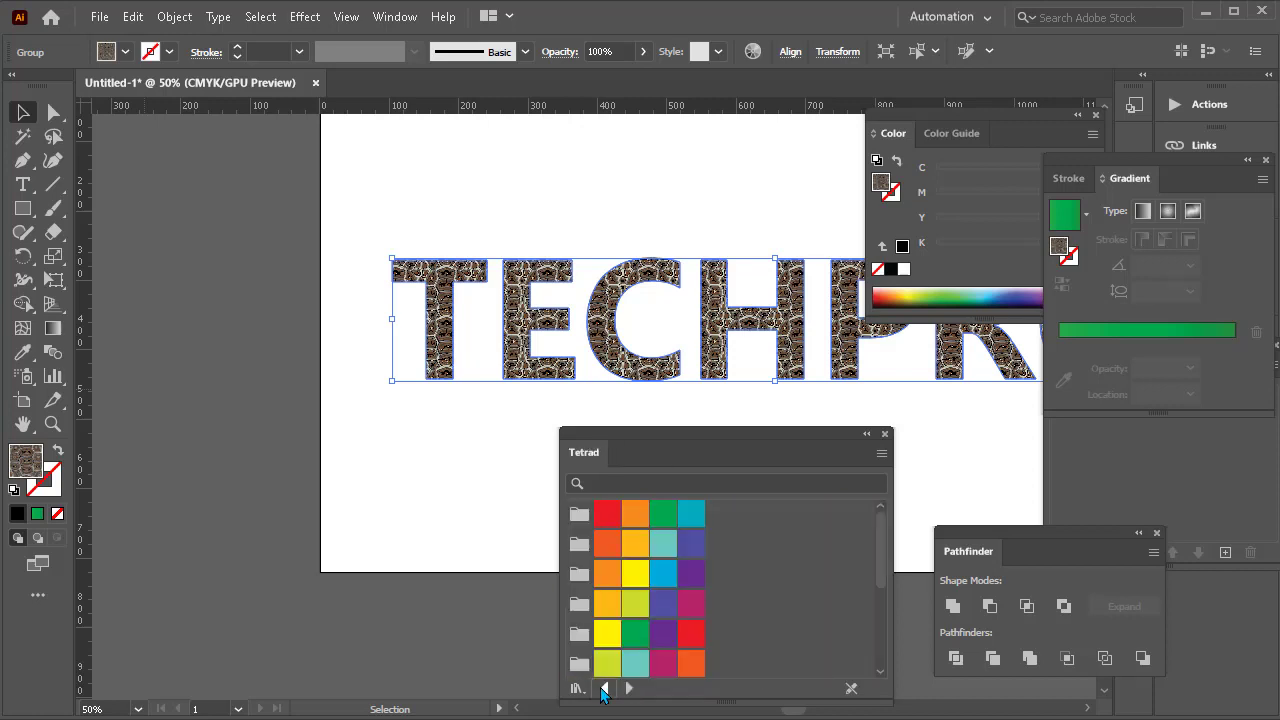
left_click(604, 688)
left_click(604, 688)
left_click(604, 688)
left_click(604, 688)
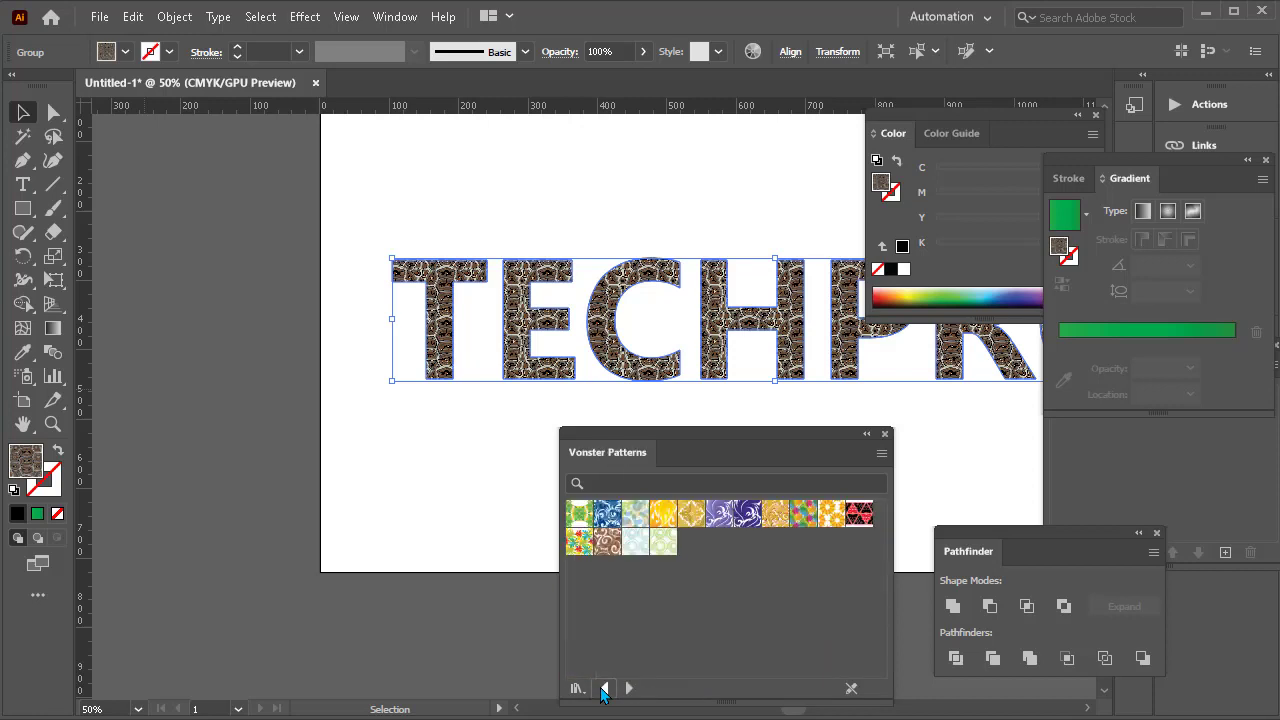
left_click(604, 688)
left_click(604, 688)
left_click(604, 688)
left_click(604, 688)
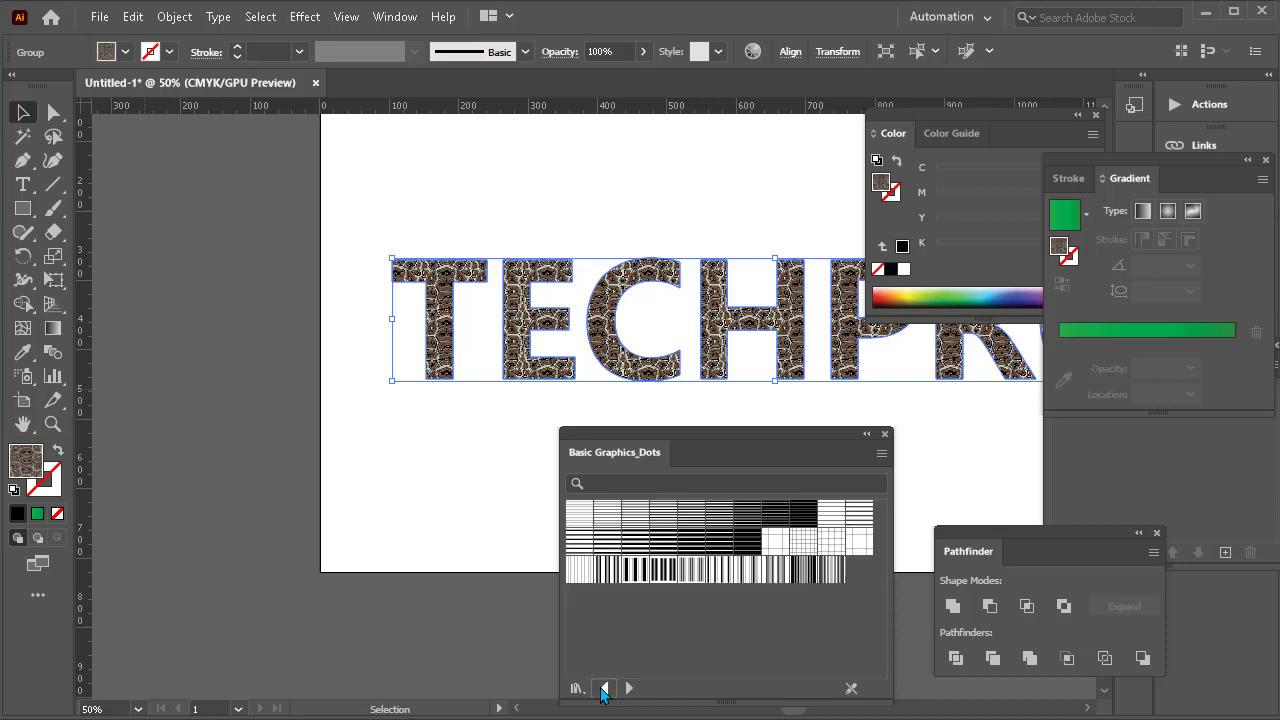
left_click(604, 688)
left_click(604, 688)
left_click(604, 688)
left_click(604, 688)
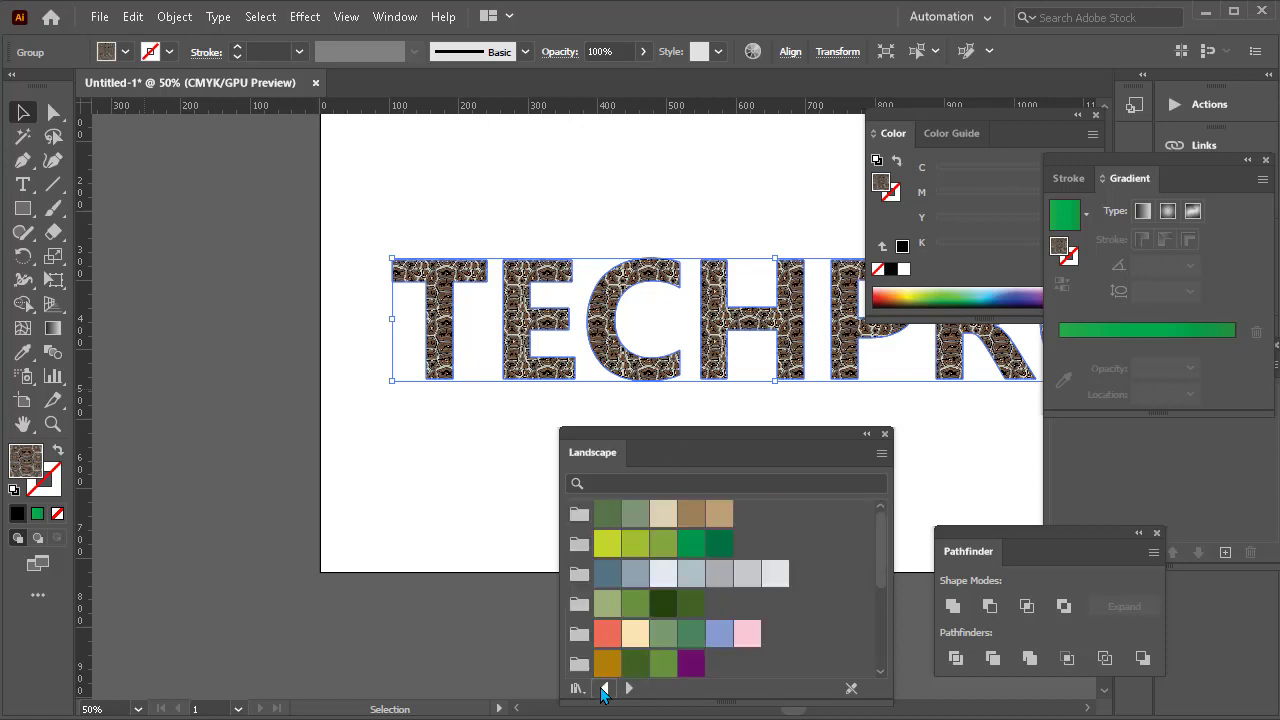
left_click(604, 688)
left_click(604, 688)
left_click(604, 688)
left_click(604, 688)
left_click(604, 688)
left_click(604, 688)
left_click(604, 688)
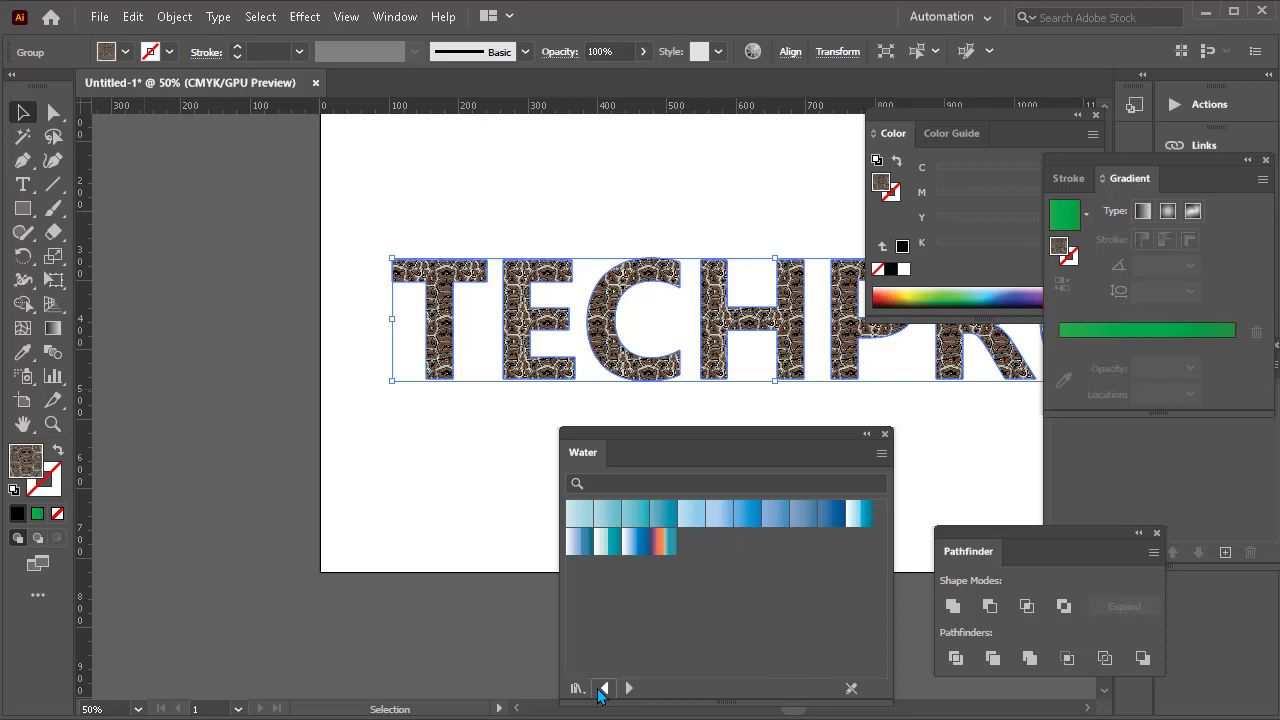
left_click(604, 688)
left_click(604, 688)
left_click(604, 688)
left_click(604, 688)
left_click(604, 688)
left_click(604, 688)
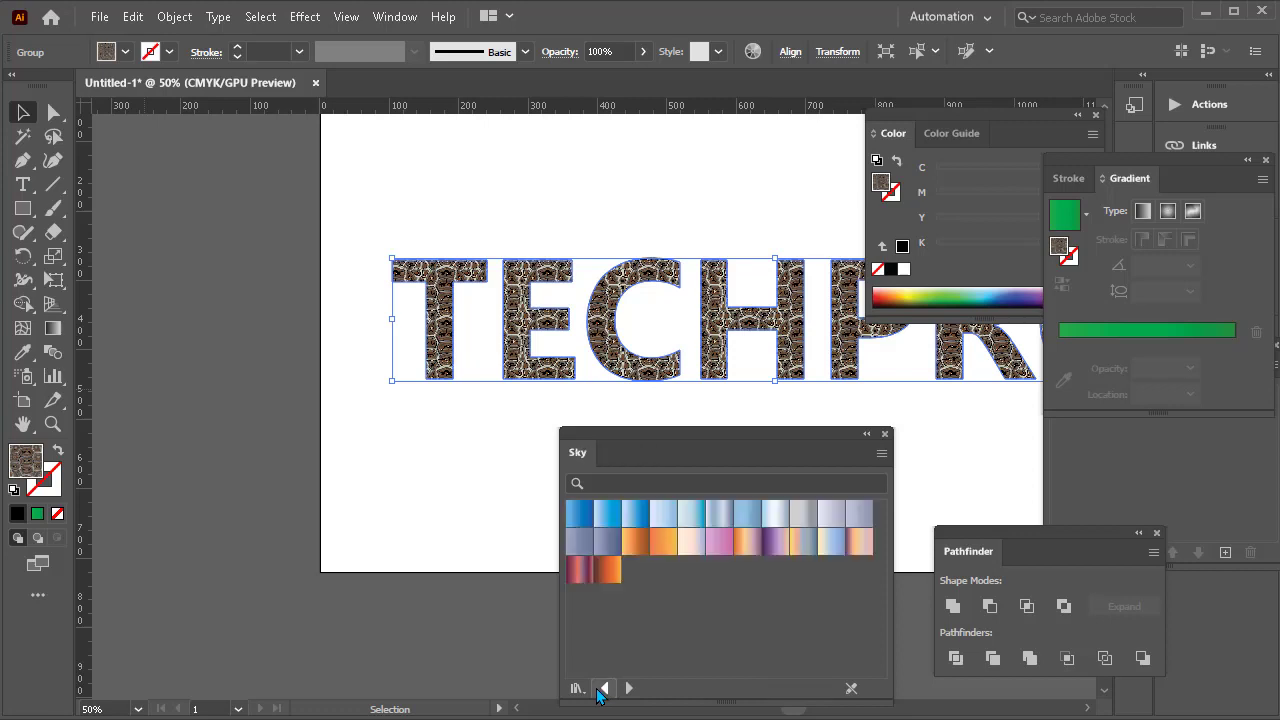
Fill TECHPRO with the Spectrum rainbow gradient from the Spectrums library and zoom out.
left_click(629, 688)
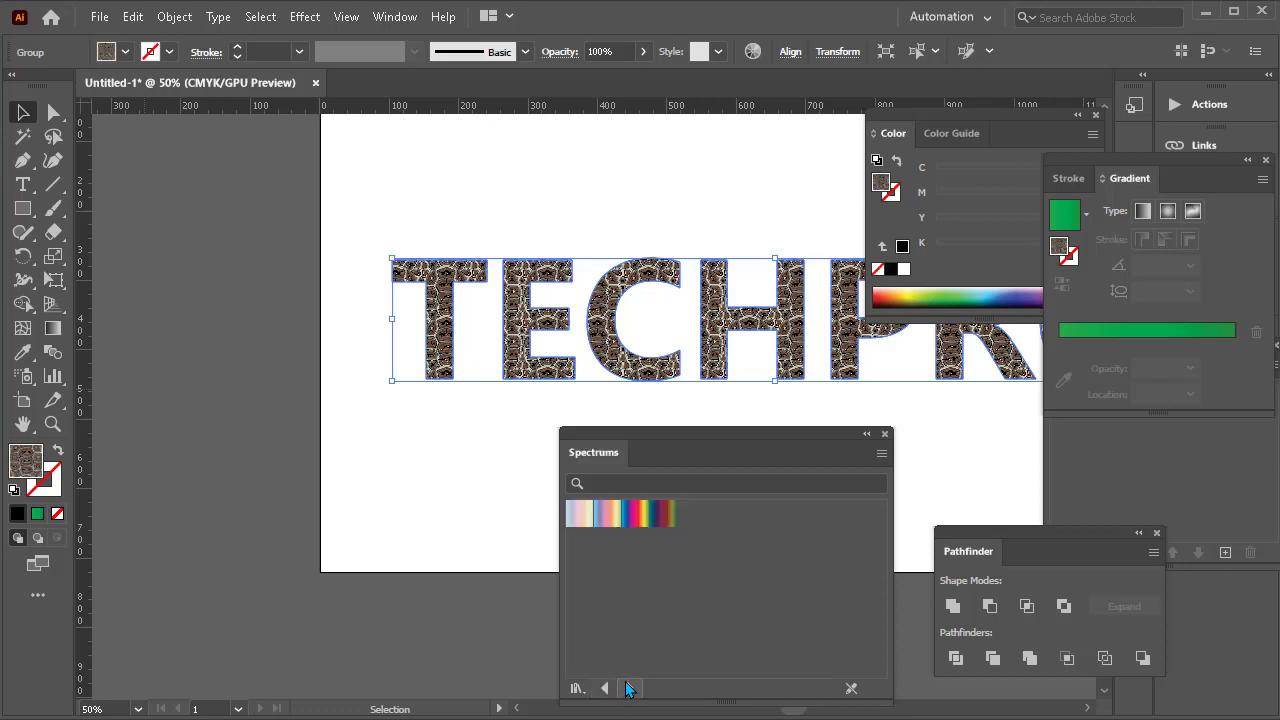
left_click(640, 524)
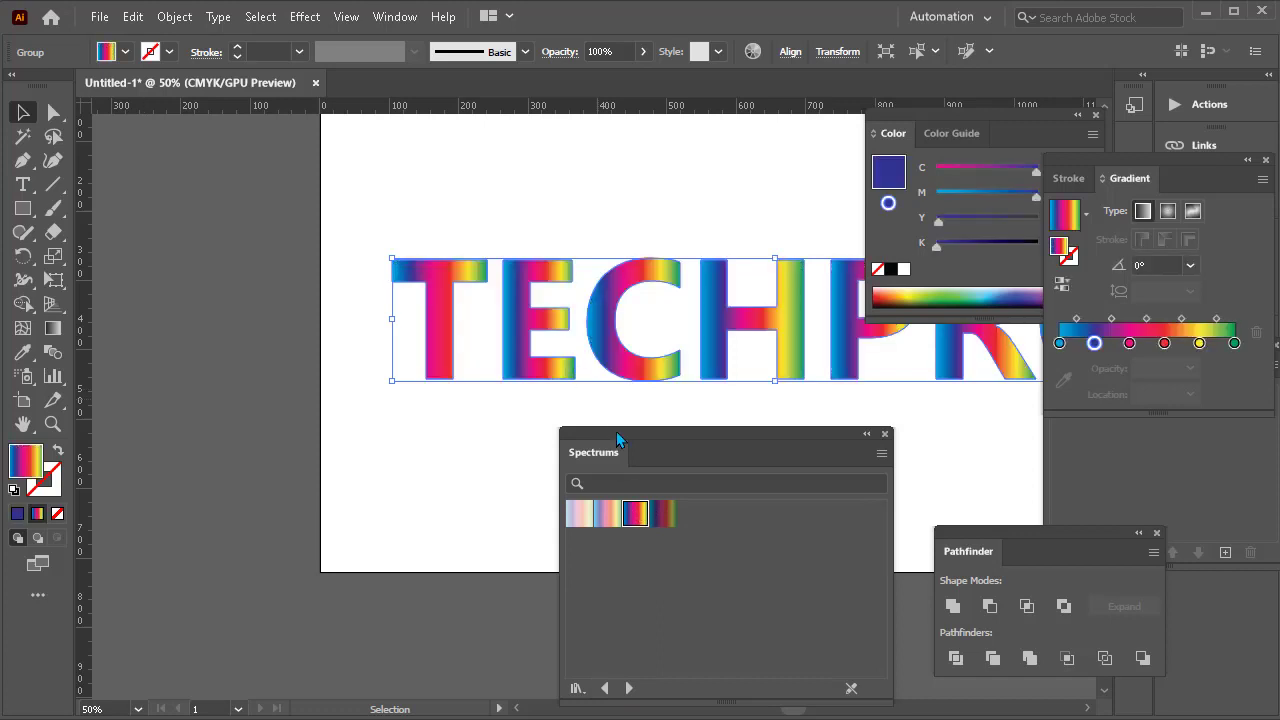
scroll(586, 343, "right", 5)
scroll(470, 355, "down", 1)
key("ctrl+minus")
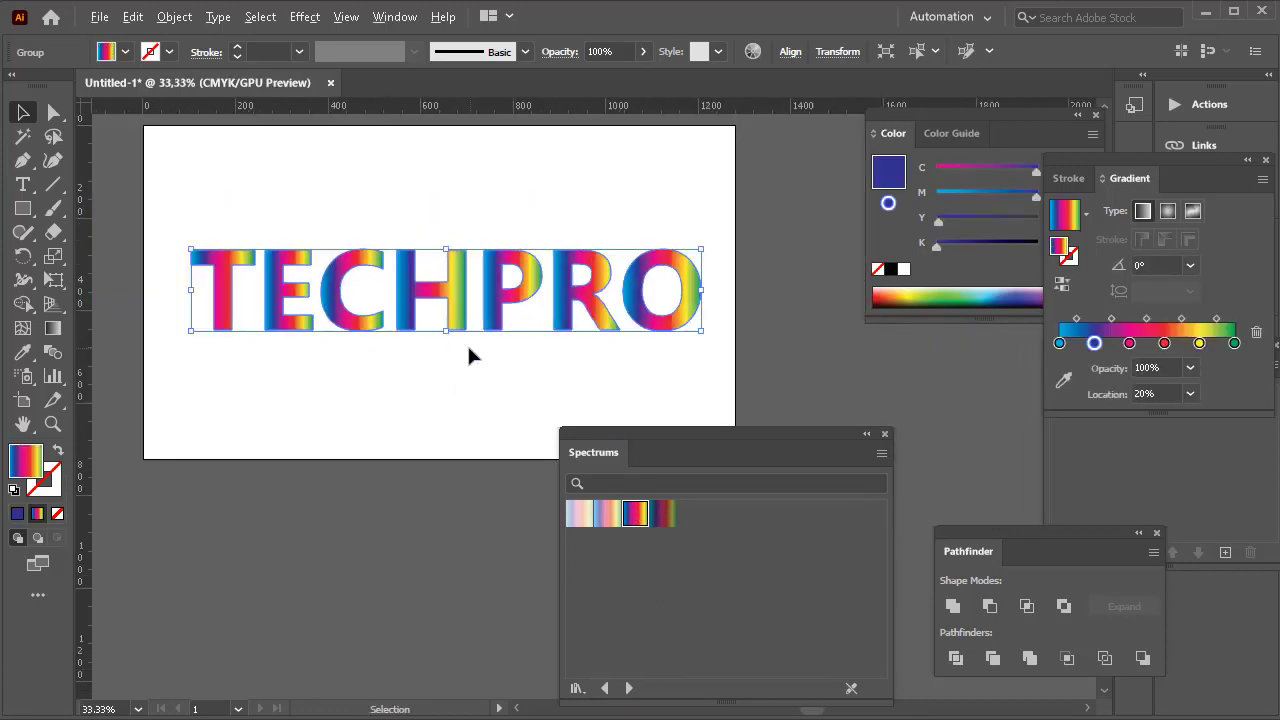
Redraw the gradient with the Gradient tool until it runs top to bottom through the letters.
left_click(55, 330)
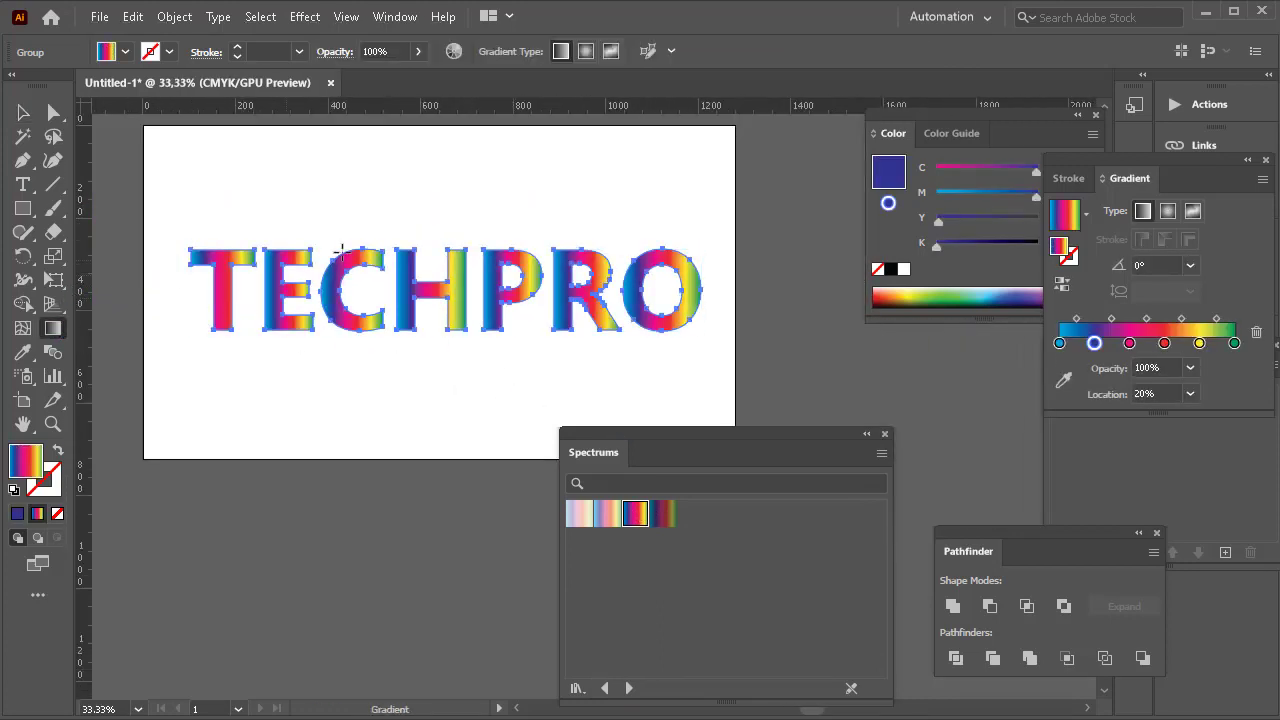
left_click_drag(417, 219, 416, 386)
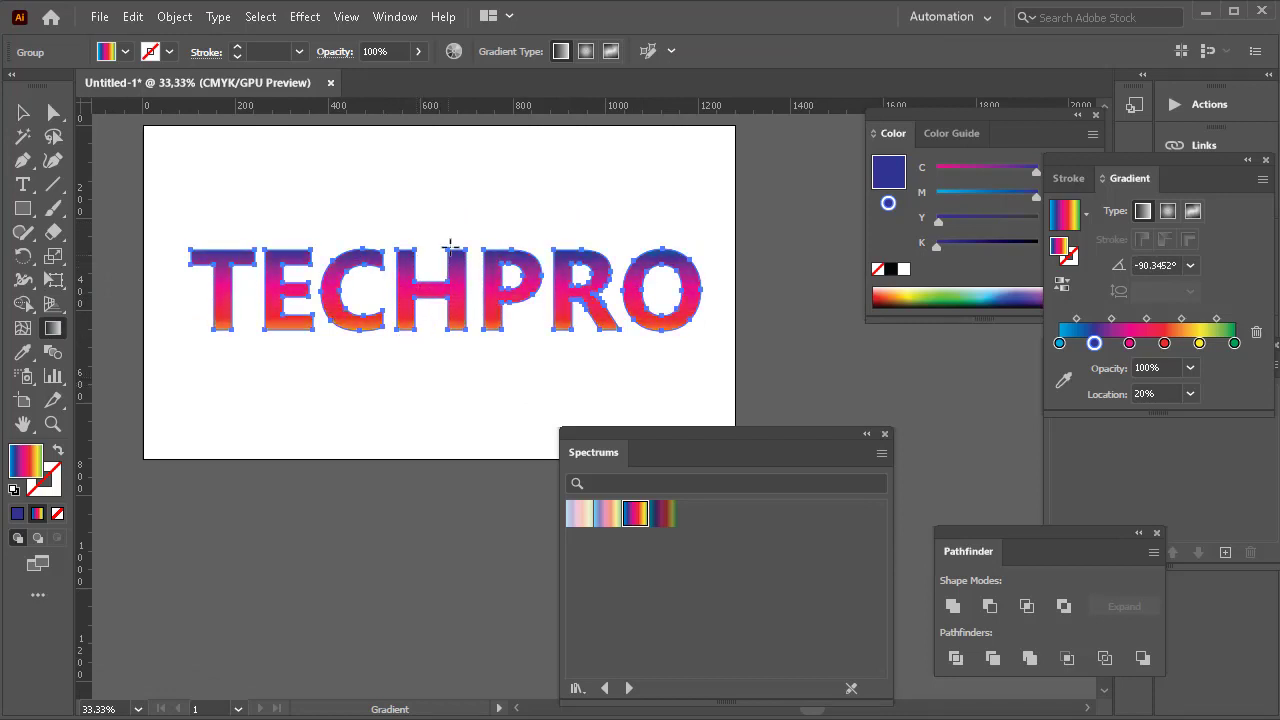
left_click_drag(451, 246, 453, 343)
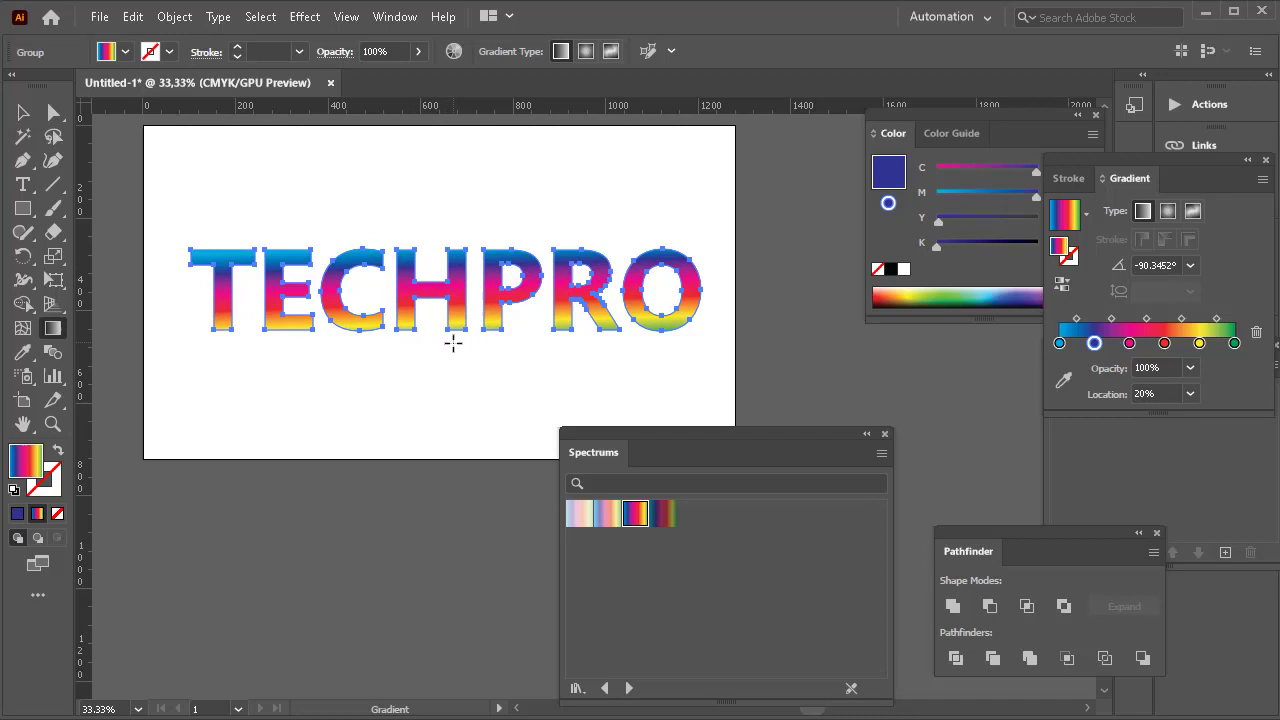
left_click_drag(226, 369, 264, 377)
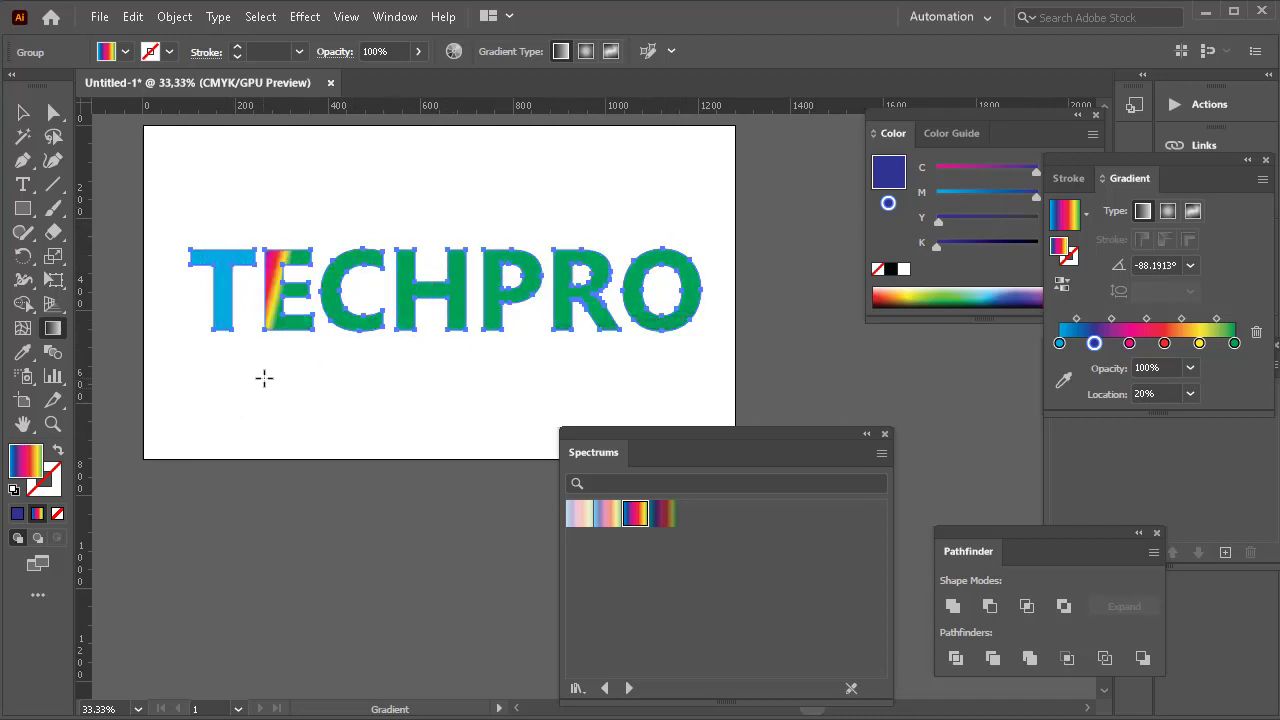
left_click_drag(757, 226, 239, 429)
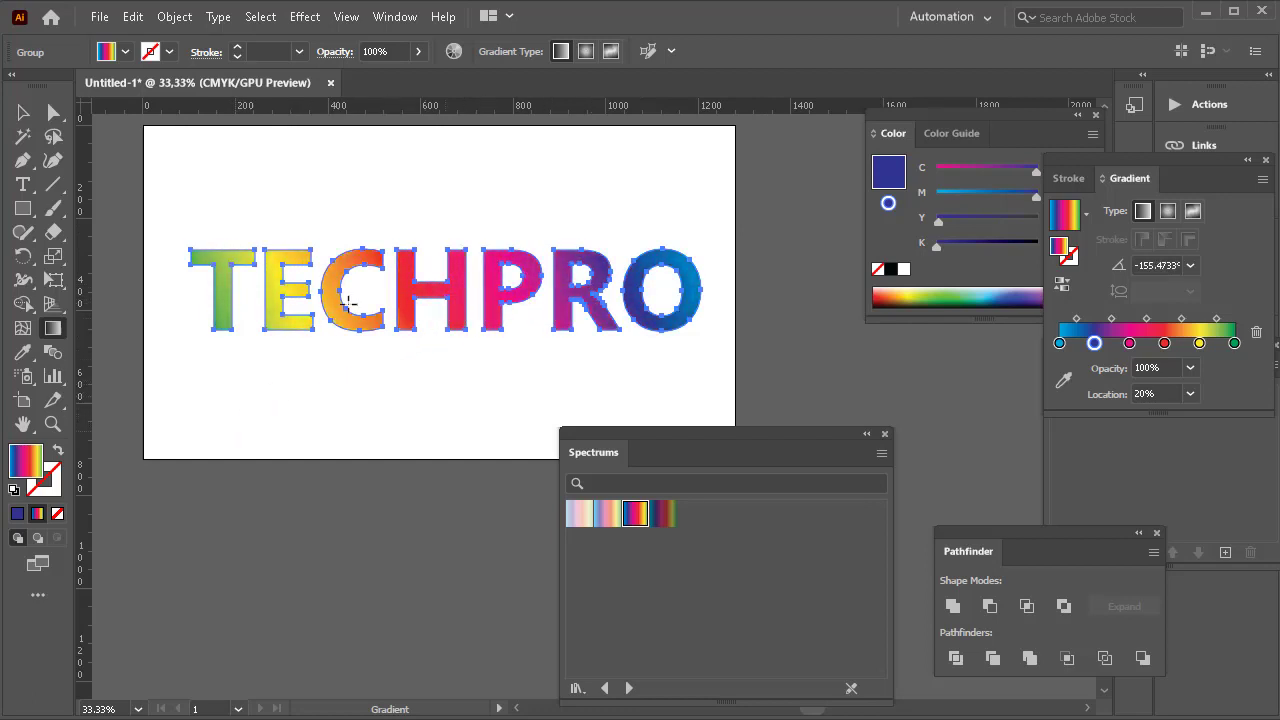
left_click_drag(222, 180, 672, 375)
left_click_drag(455, 200, 454, 342)
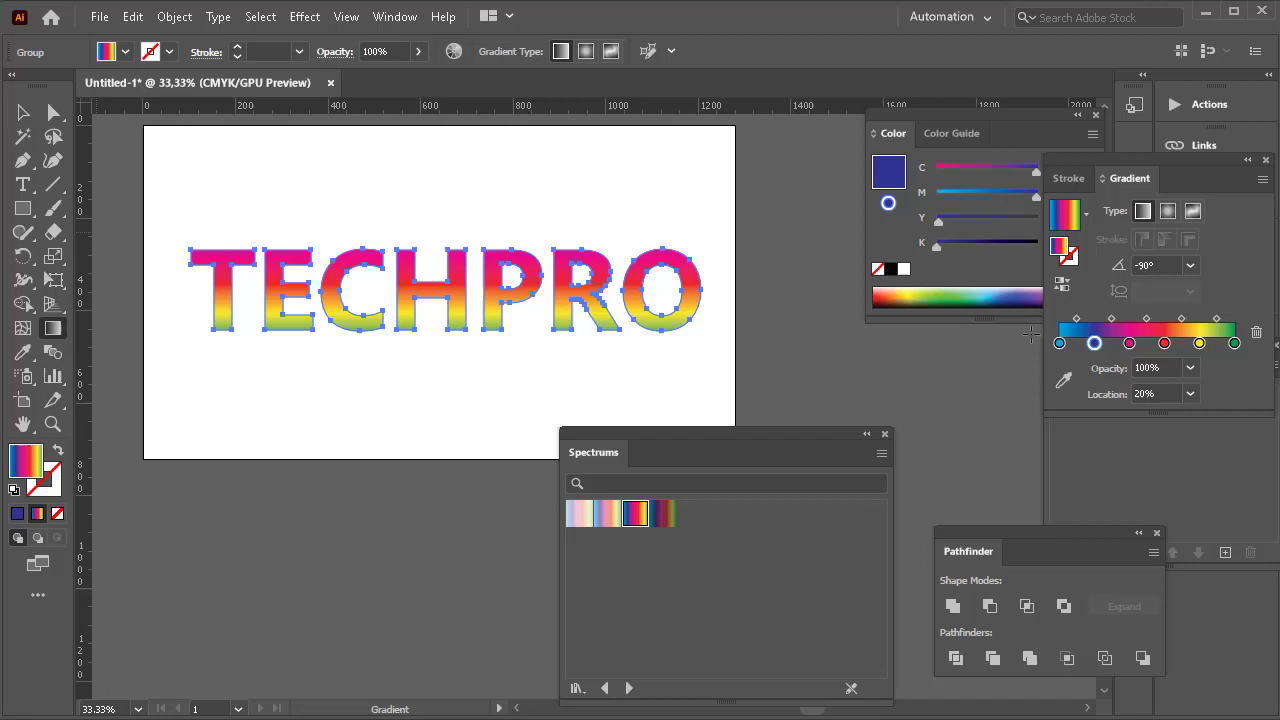
Add an extra colour stop on the Gradient panel slider.
key("v")
left_click_drag(1101, 345, 1216, 342)
key("v")
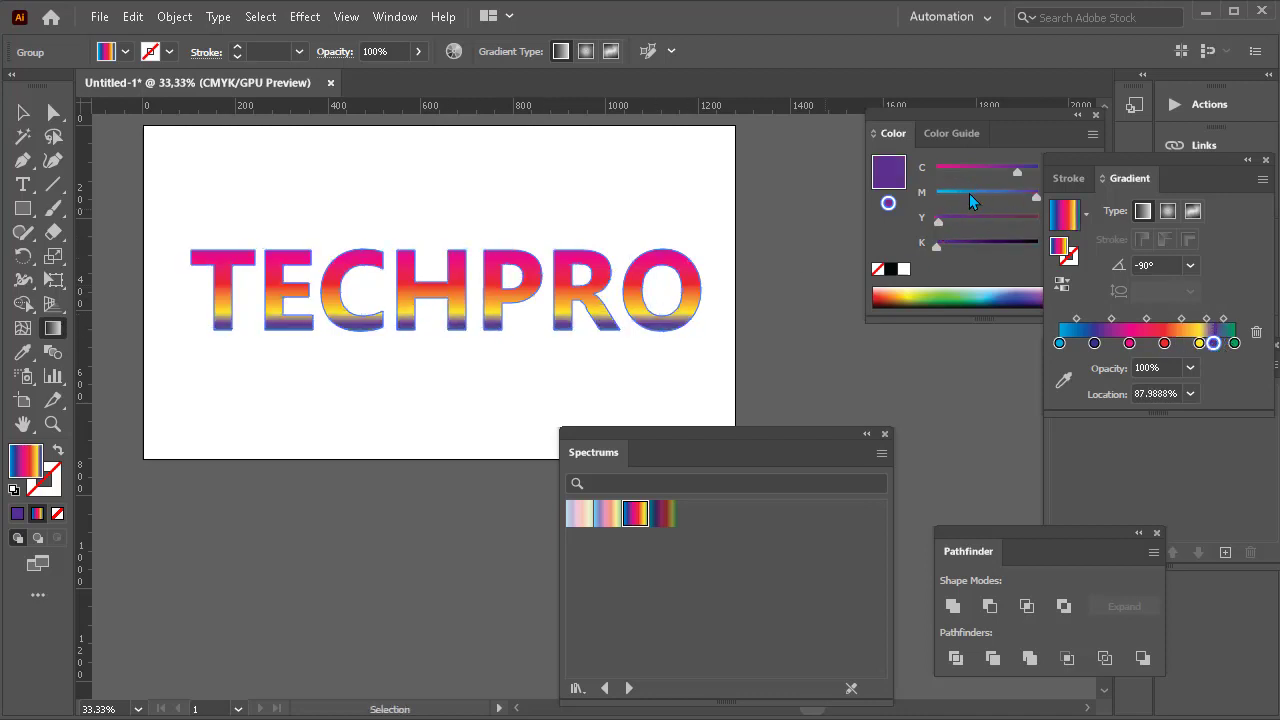
Make the new stop deep blue and add a light cyan stop near 12% at the gradient start.
left_click(969, 193)
mouse_move(969, 193)
left_mouse_down()
mouse_move(953, 194)
mouse_move(991, 189)
left_mouse_up()
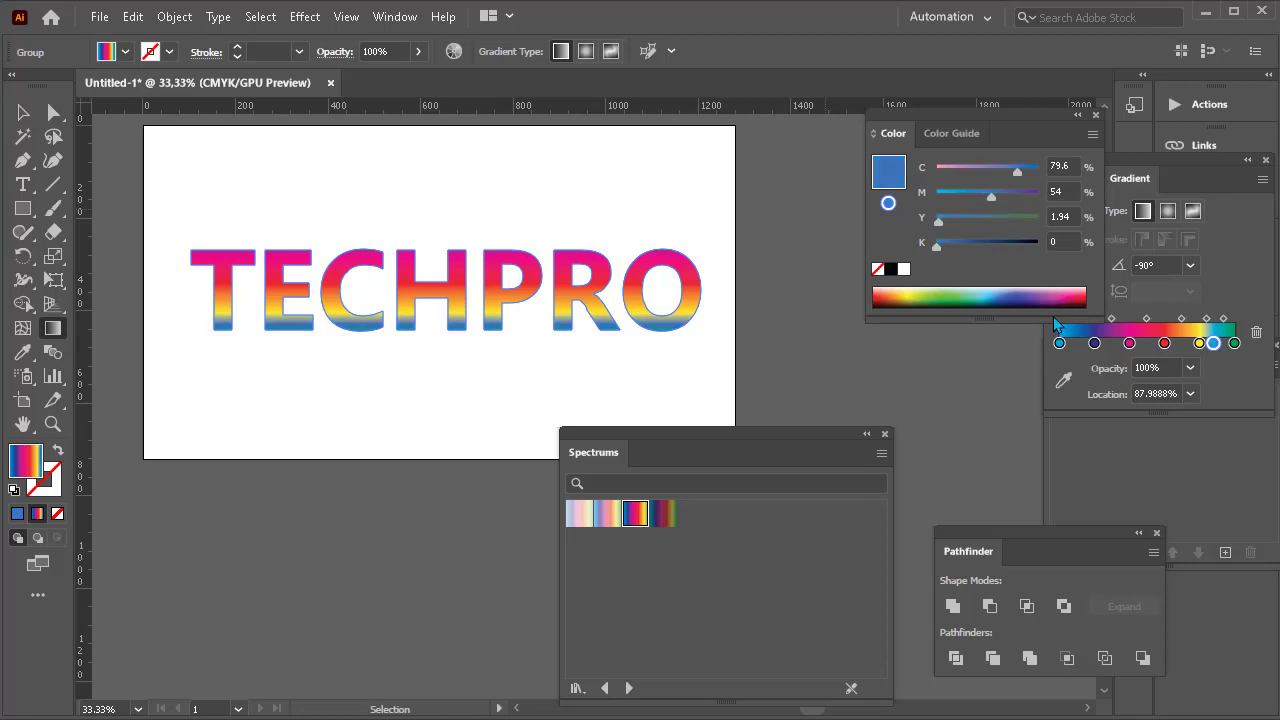
left_click(1080, 343)
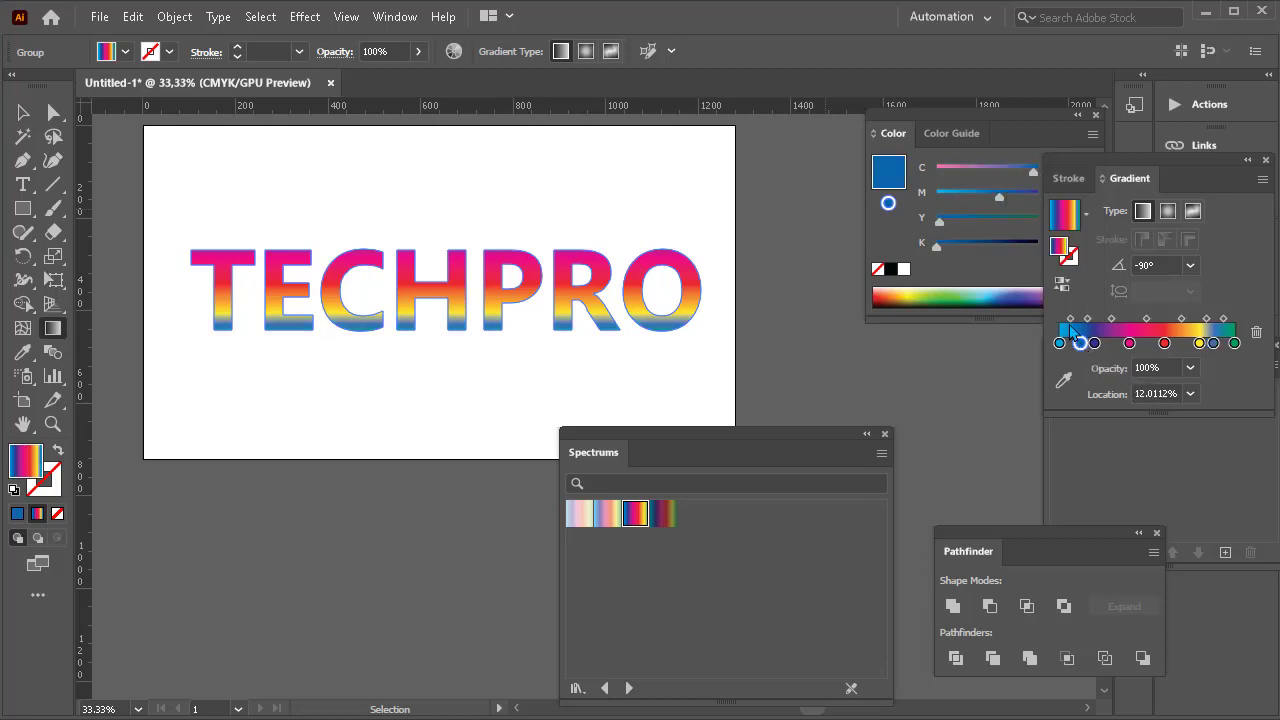
left_click_drag(977, 195, 940, 193)
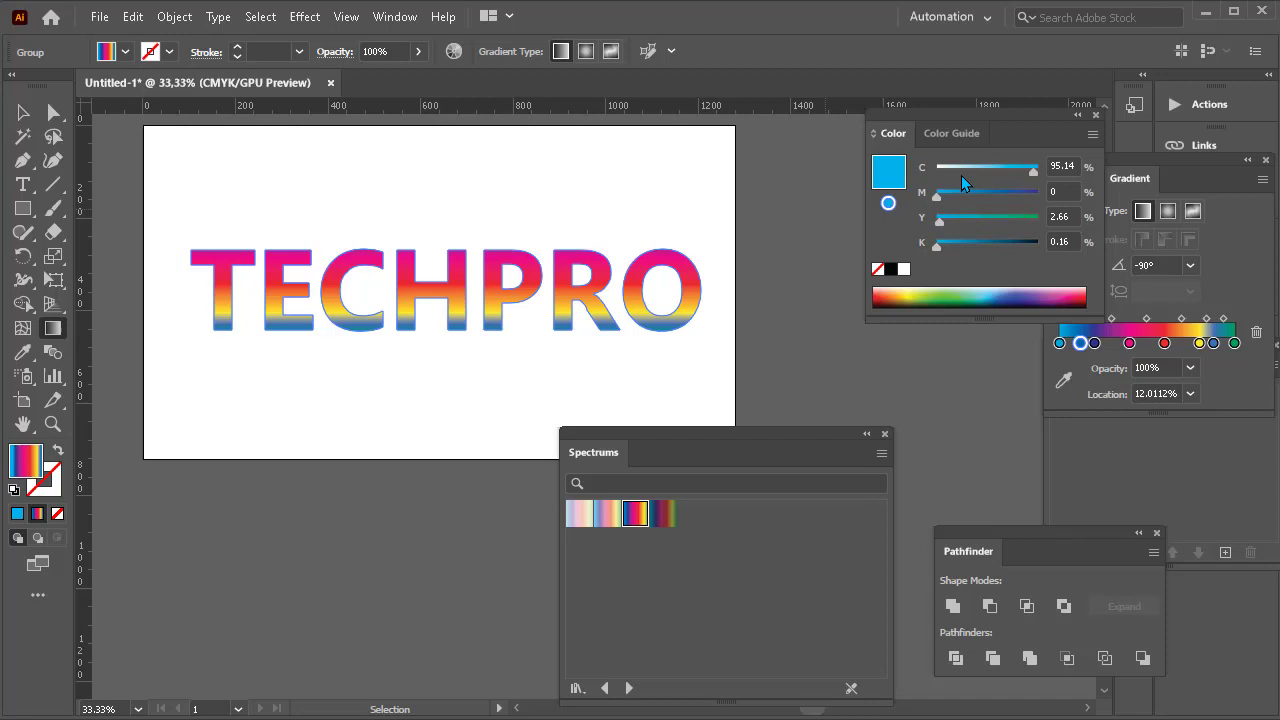
left_click(945, 168)
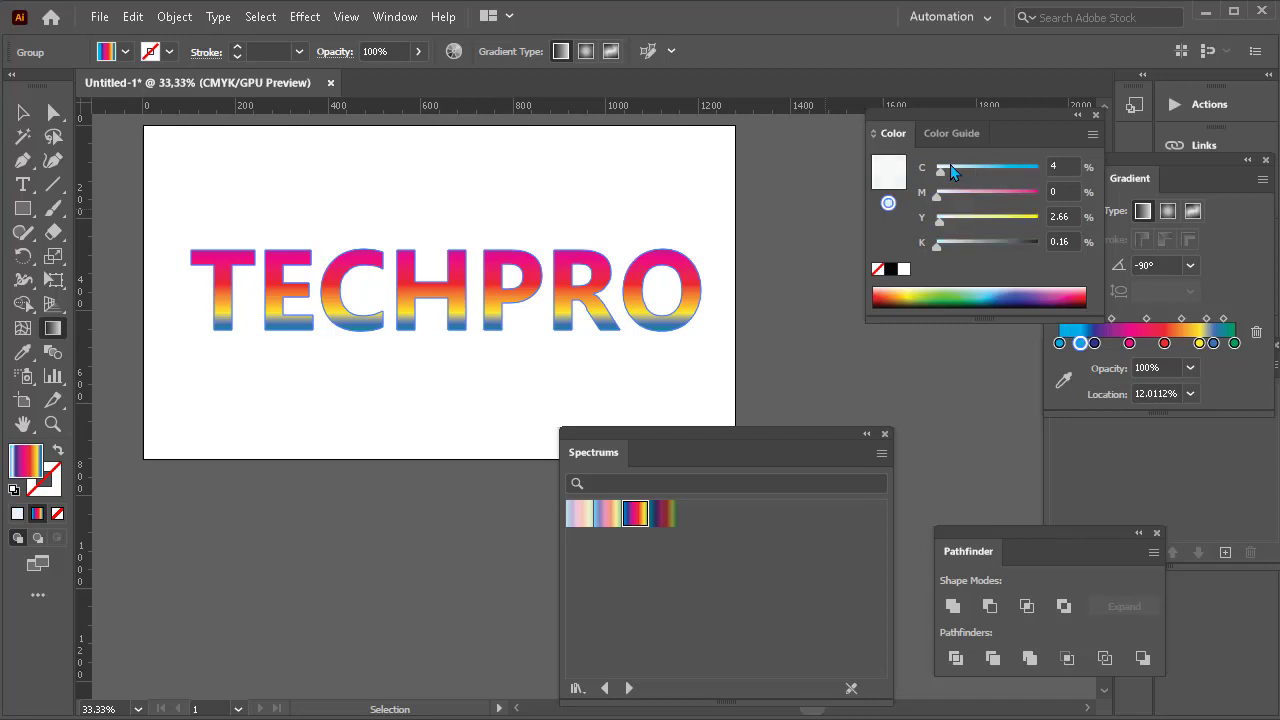
left_click_drag(951, 171, 969, 171)
Move the dark-blue stop to about 26.15% and reselect the TECHPRO group.
key("v")
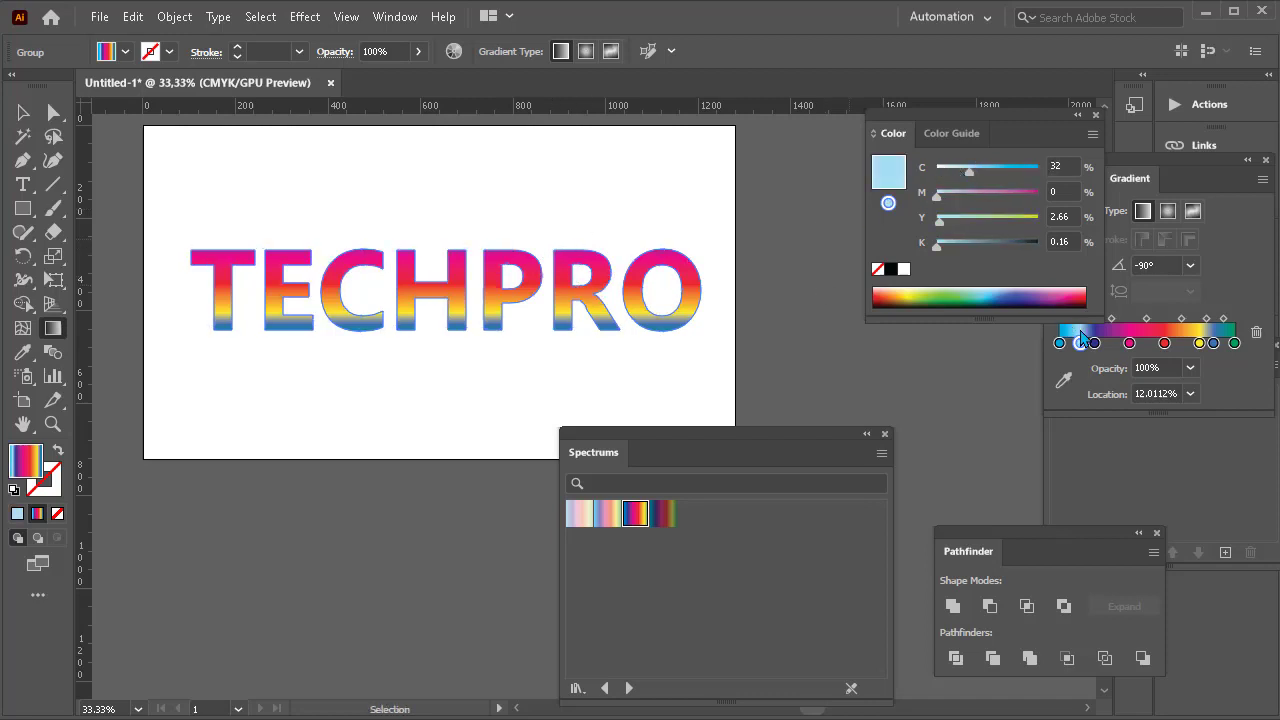
left_click_drag(1094, 347, 1105, 347)
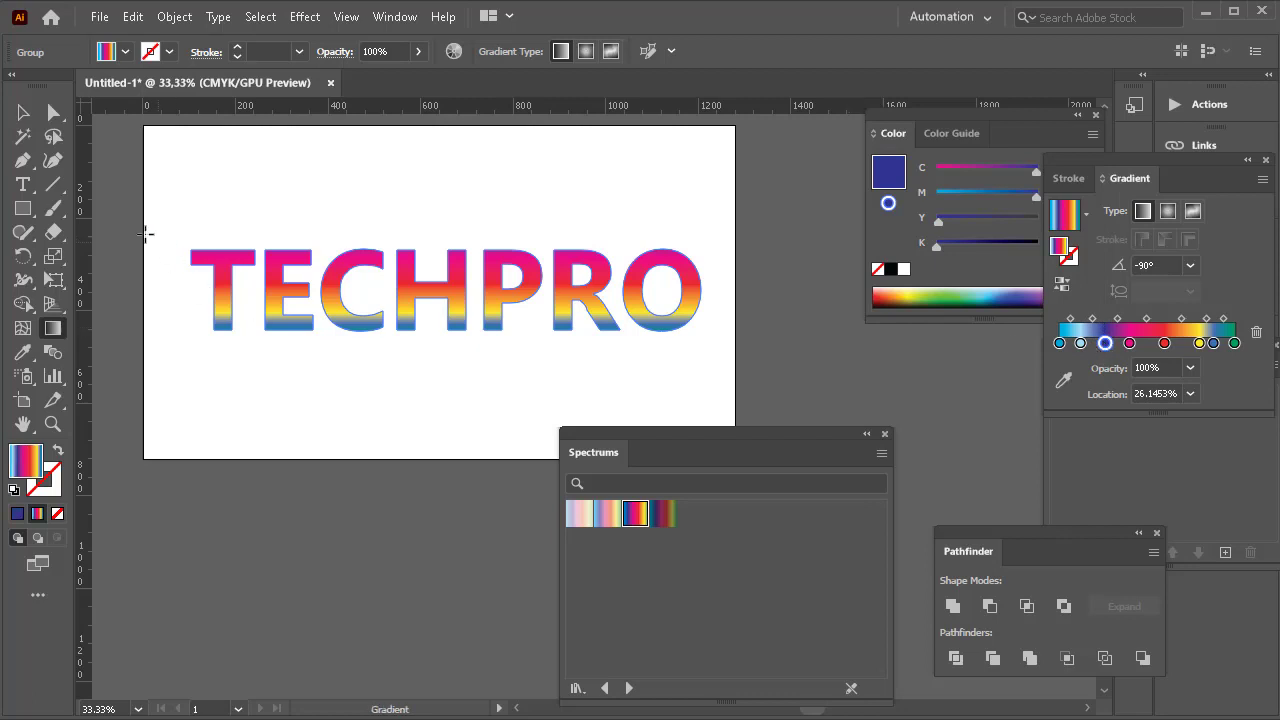
left_click(24, 113)
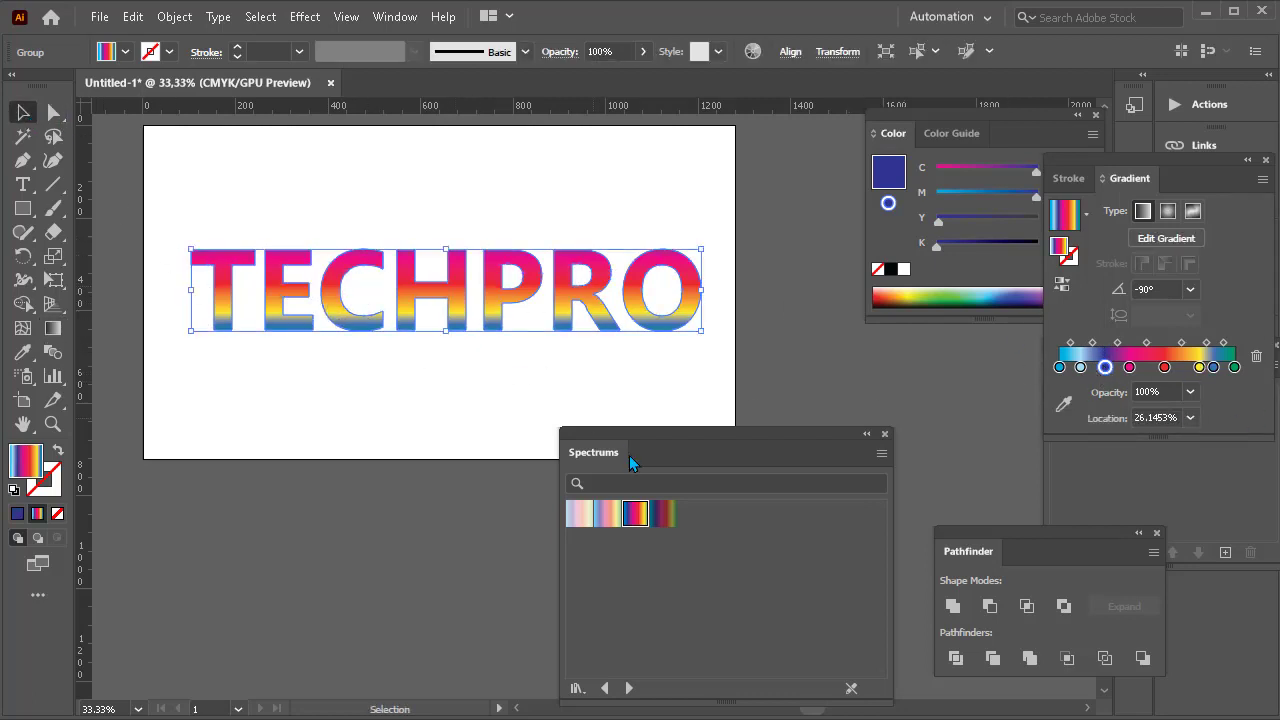
Centre TECHPRO horizontally and vertically on the artboard.
left_click(355, 368)
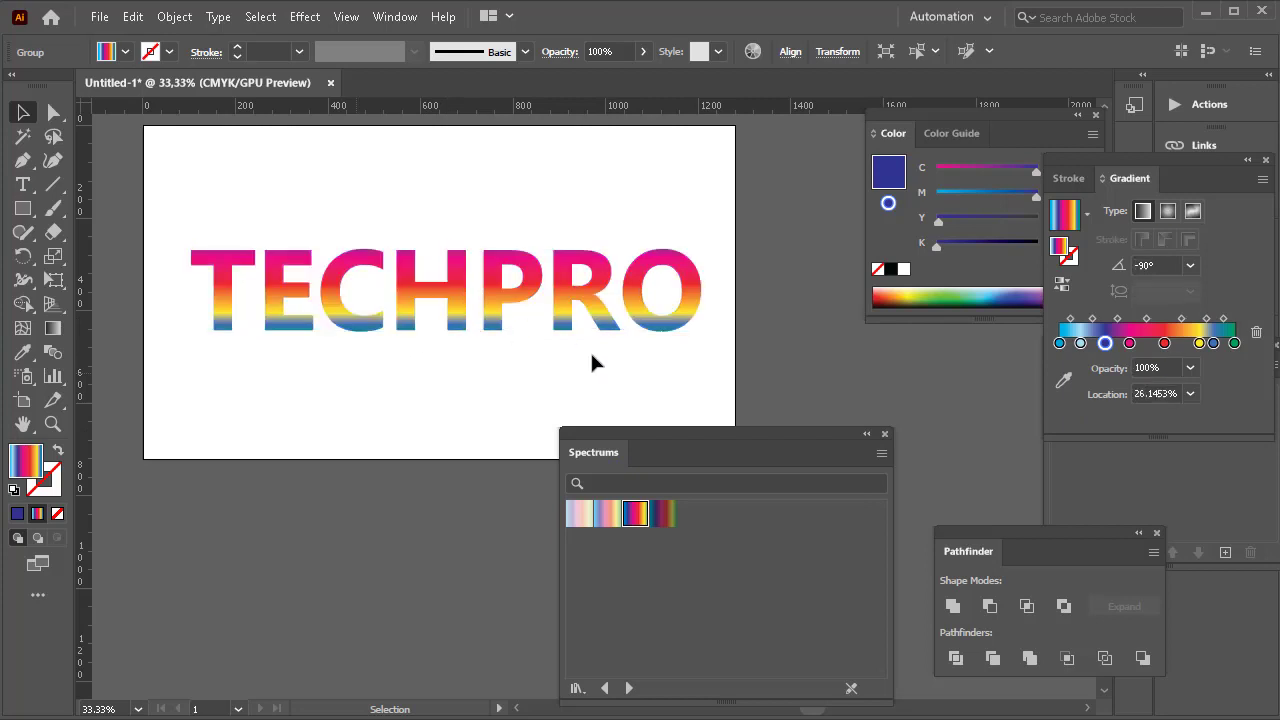
left_click(491, 295)
left_click(790, 56)
left_click(624, 108)
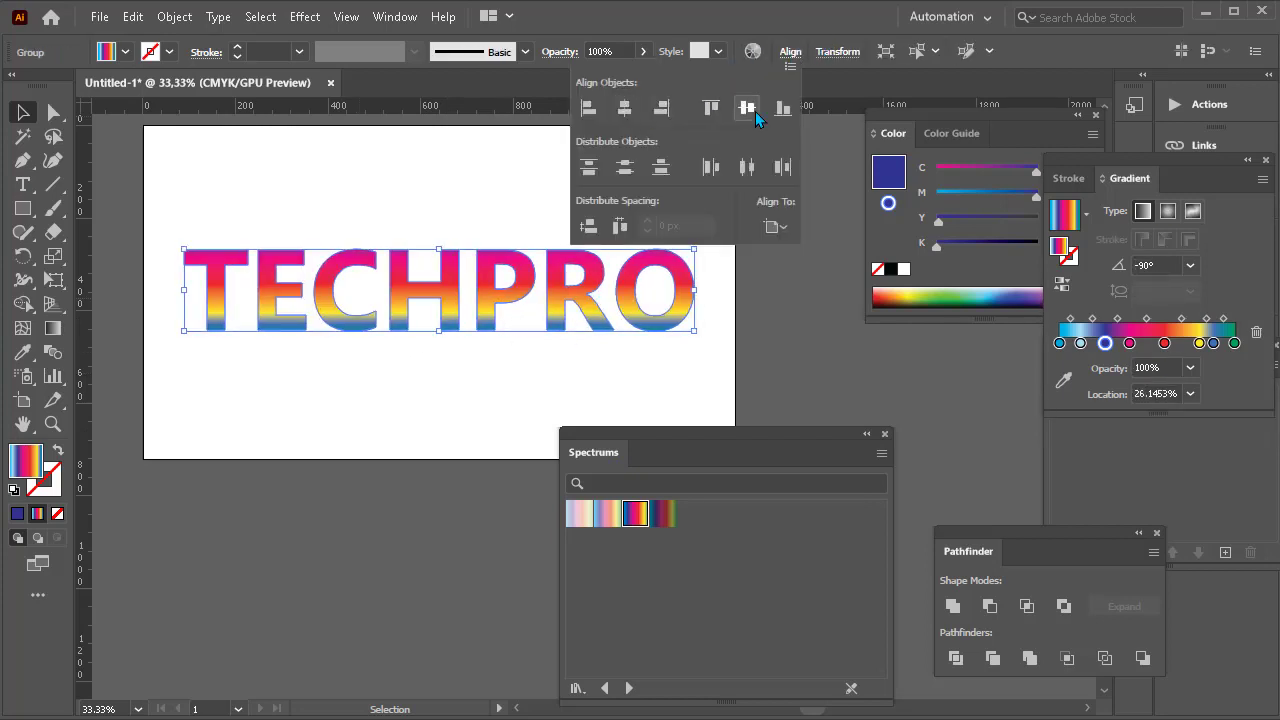
left_click(755, 111)
Give the TECHPRO letters a 3 pt black stroke.
left_click(658, 300)
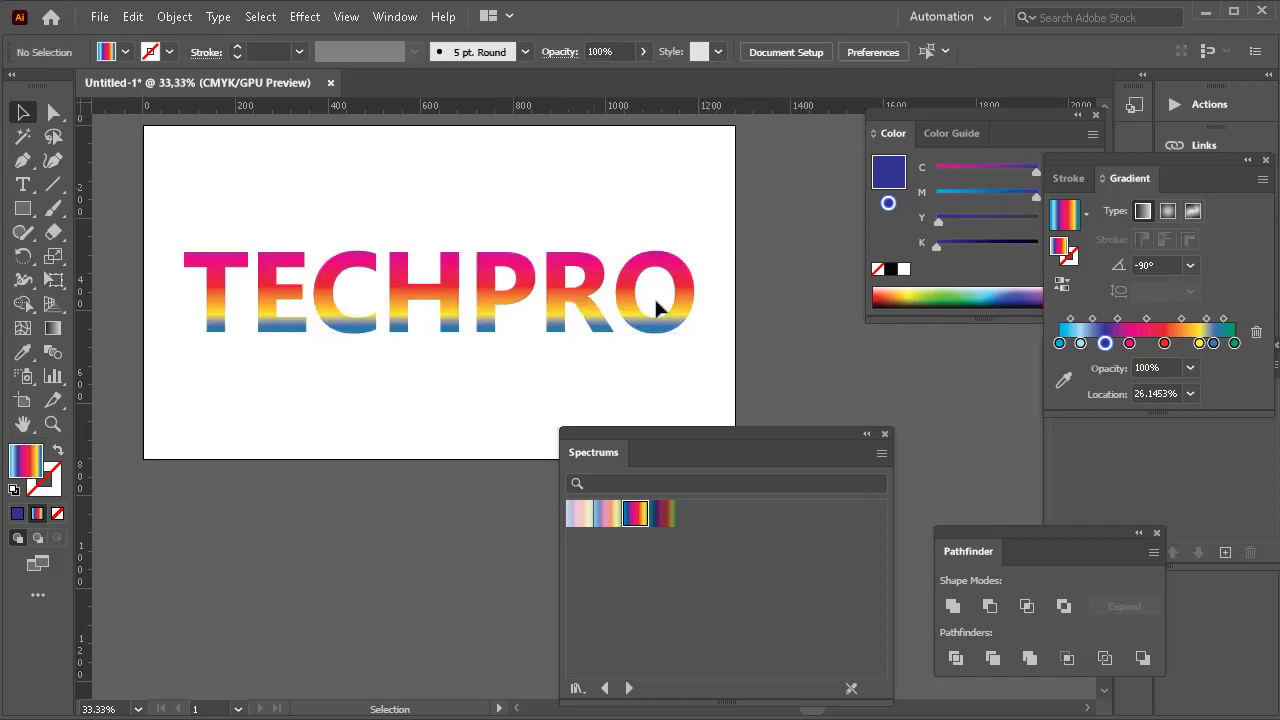
left_click(548, 290)
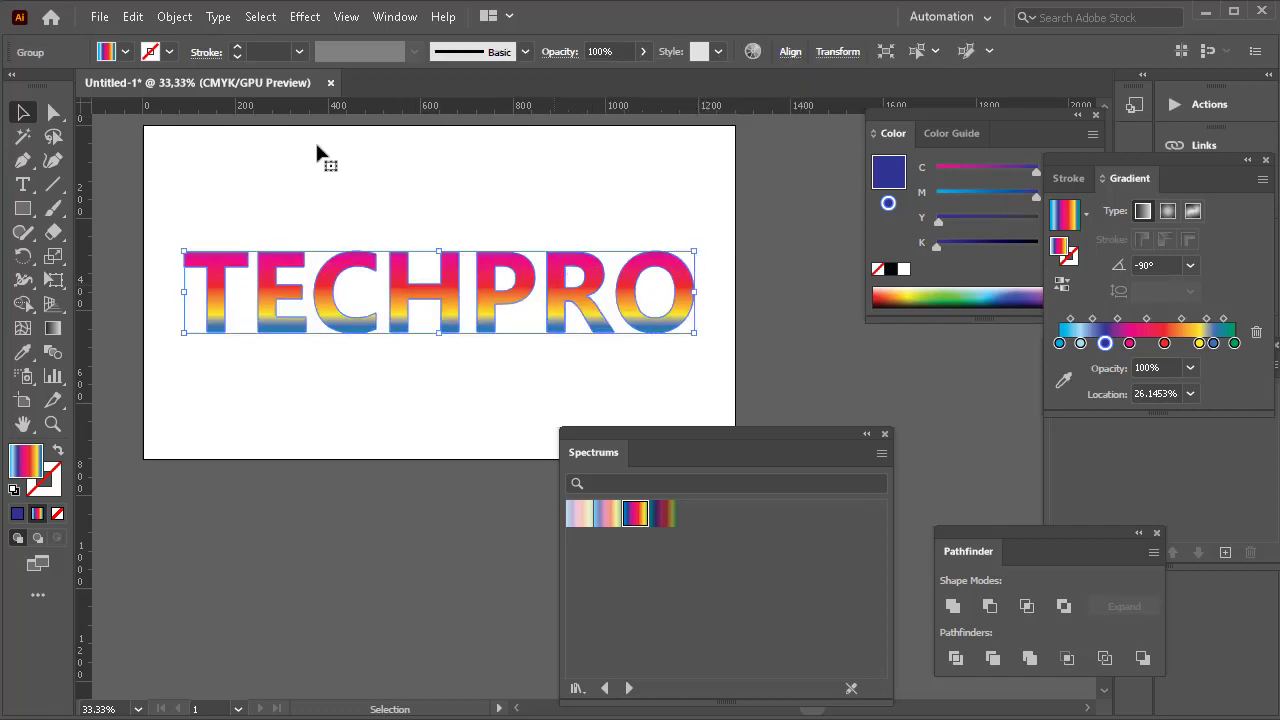
left_click(238, 47)
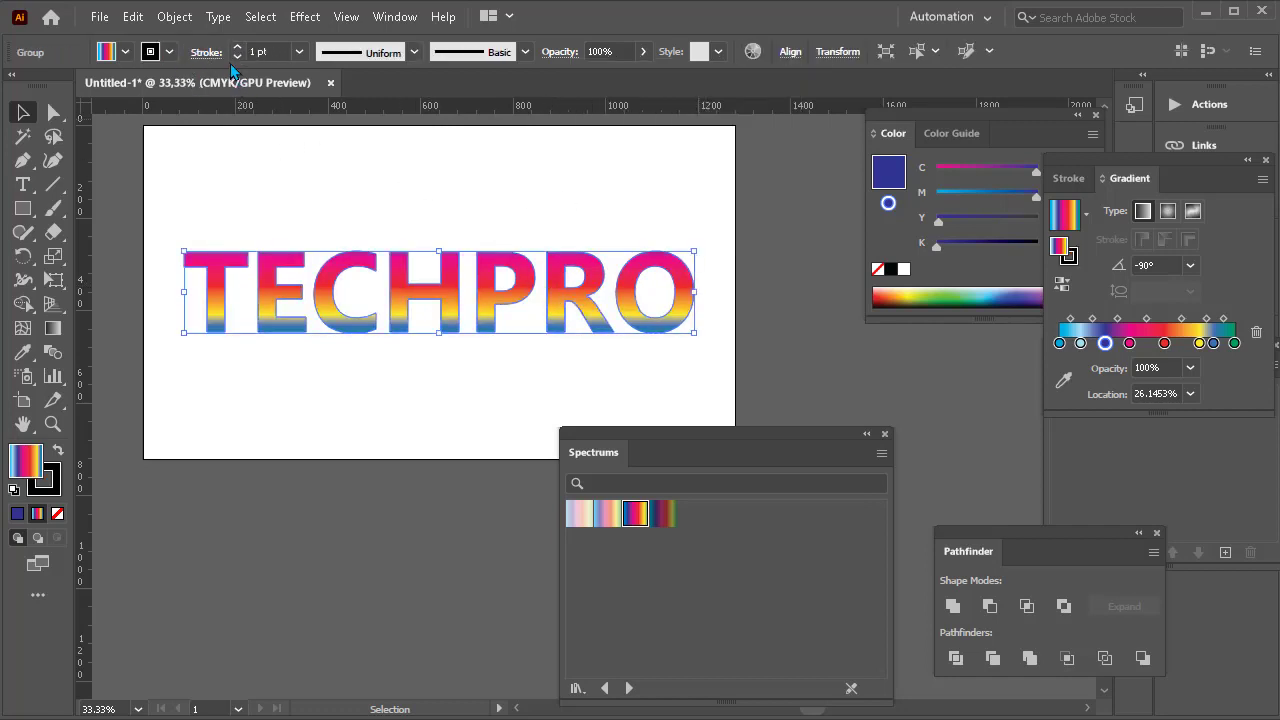
left_click(238, 47)
left_click(238, 47)
left_click(283, 206)
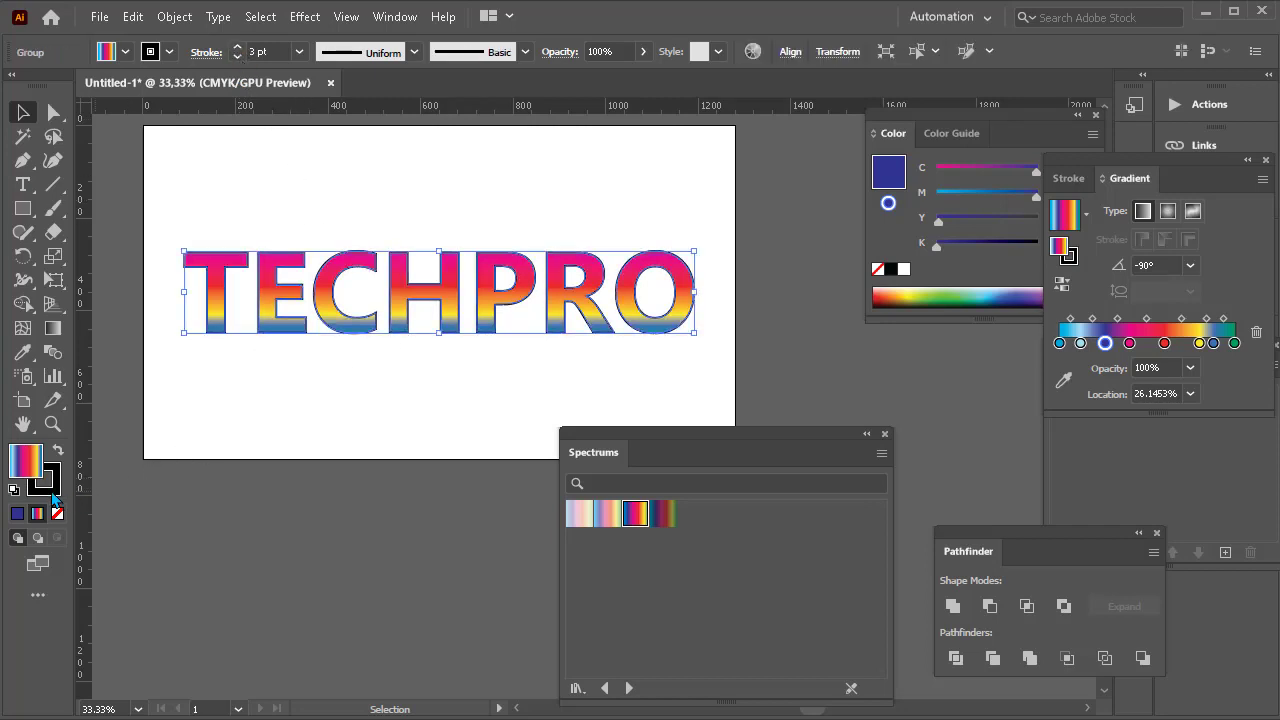
Apply the Dark Spectrum gradient to TECHPRO's outline and increase the stroke weight.
left_click(54, 496)
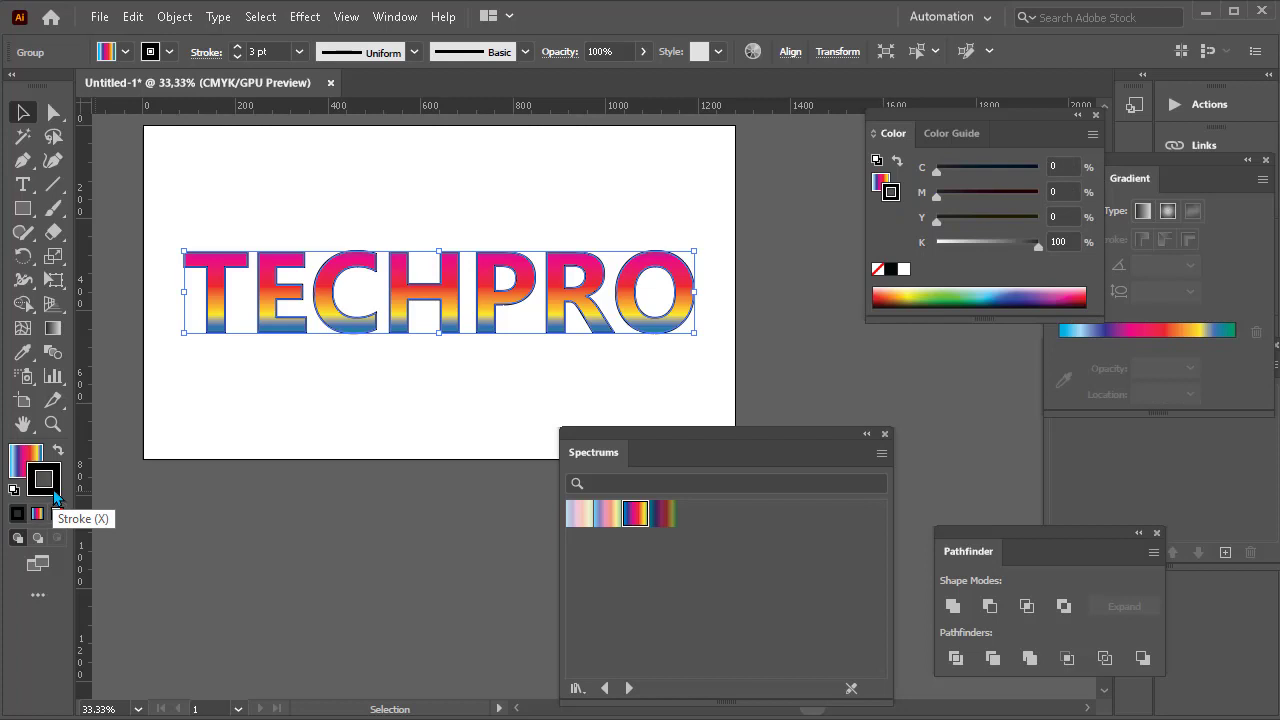
left_click(667, 516)
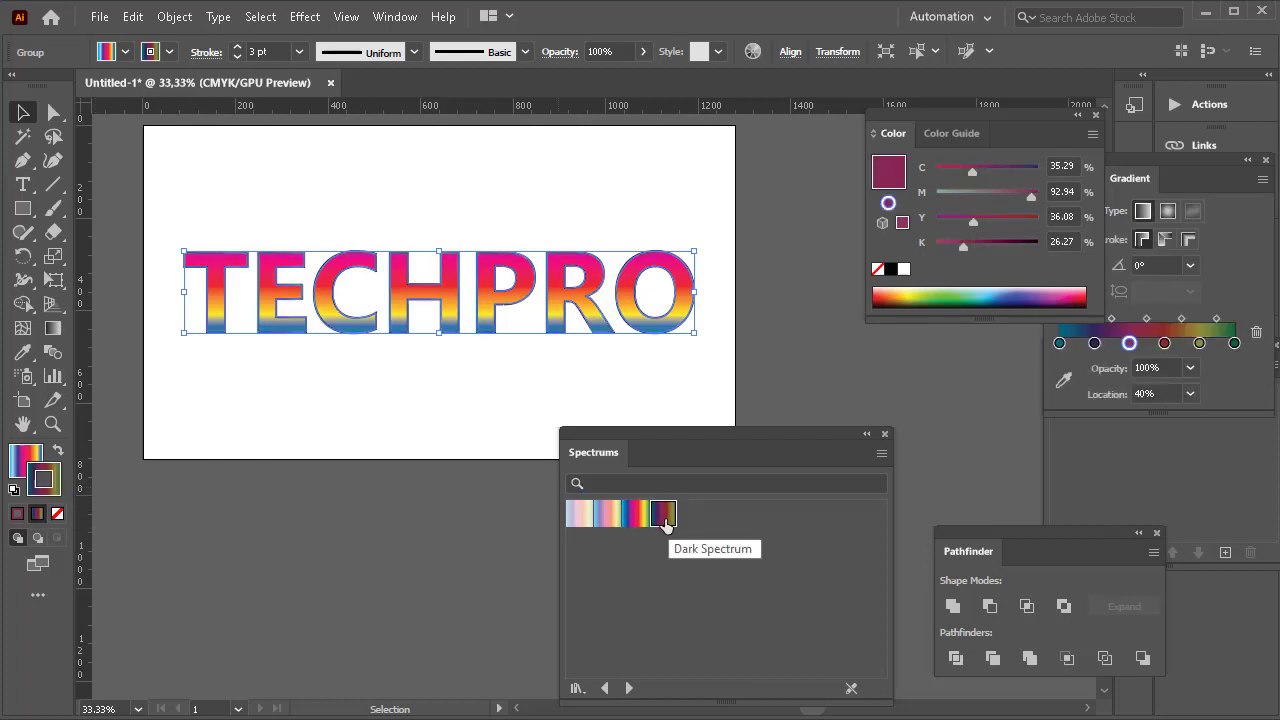
left_click(238, 48)
left_click(238, 48)
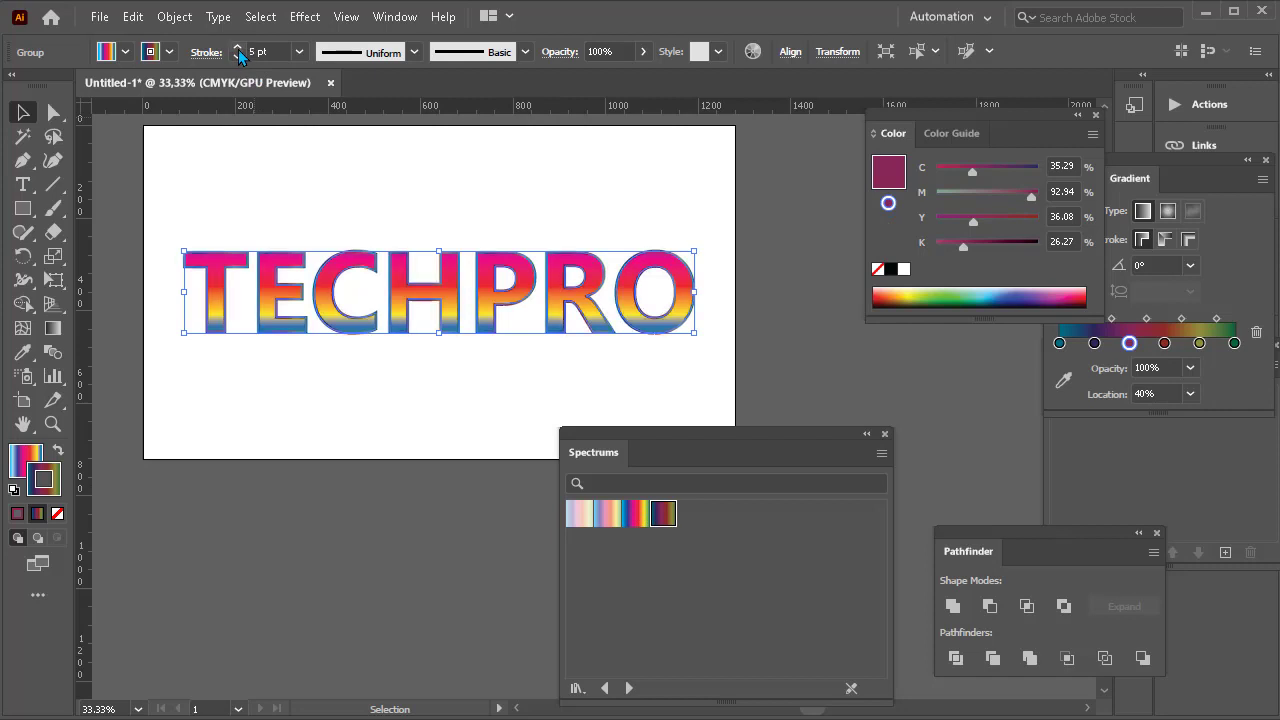
left_click(238, 48)
left_click(238, 48)
left_click(238, 48)
left_click(238, 48)
left_click(238, 48)
left_click(238, 48)
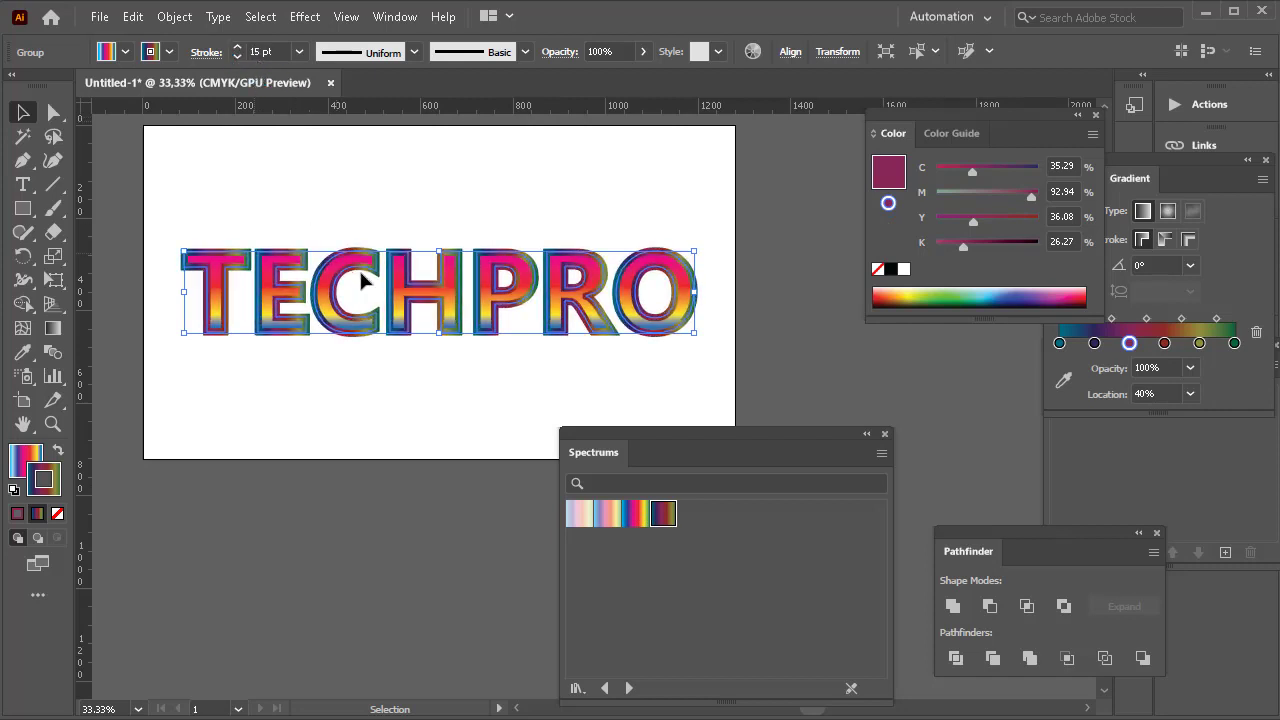
Swap the outline to the brighter rainbow spectrum gradient and preview it deselected.
left_click(395, 403)
scroll(323, 334, "up", 4)
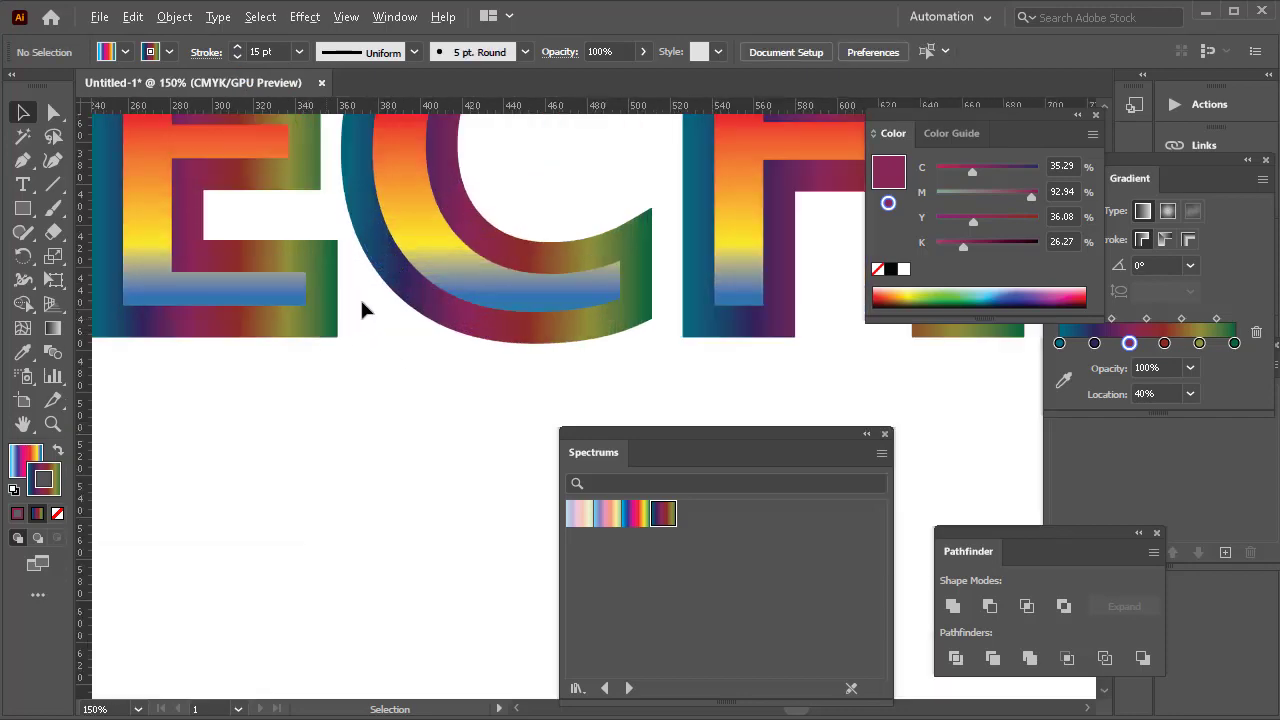
scroll(408, 277, "down", 3)
left_click(410, 276)
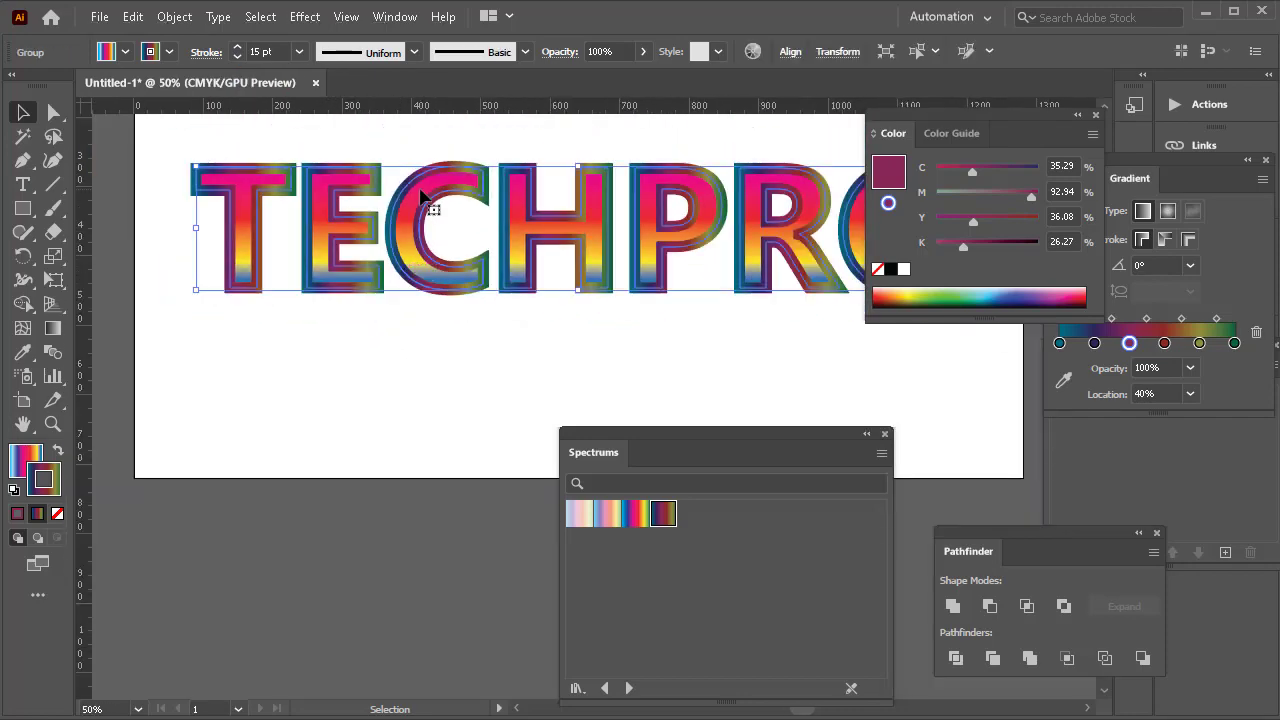
left_click(638, 518)
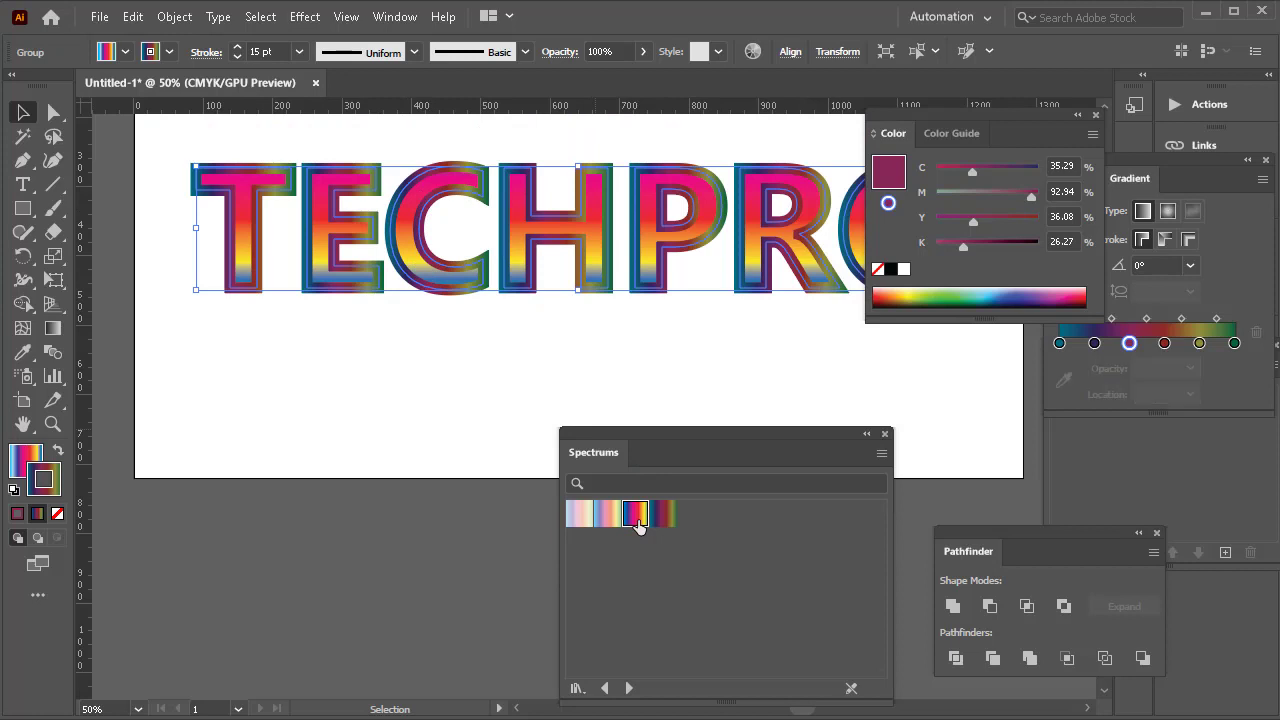
left_click(401, 378)
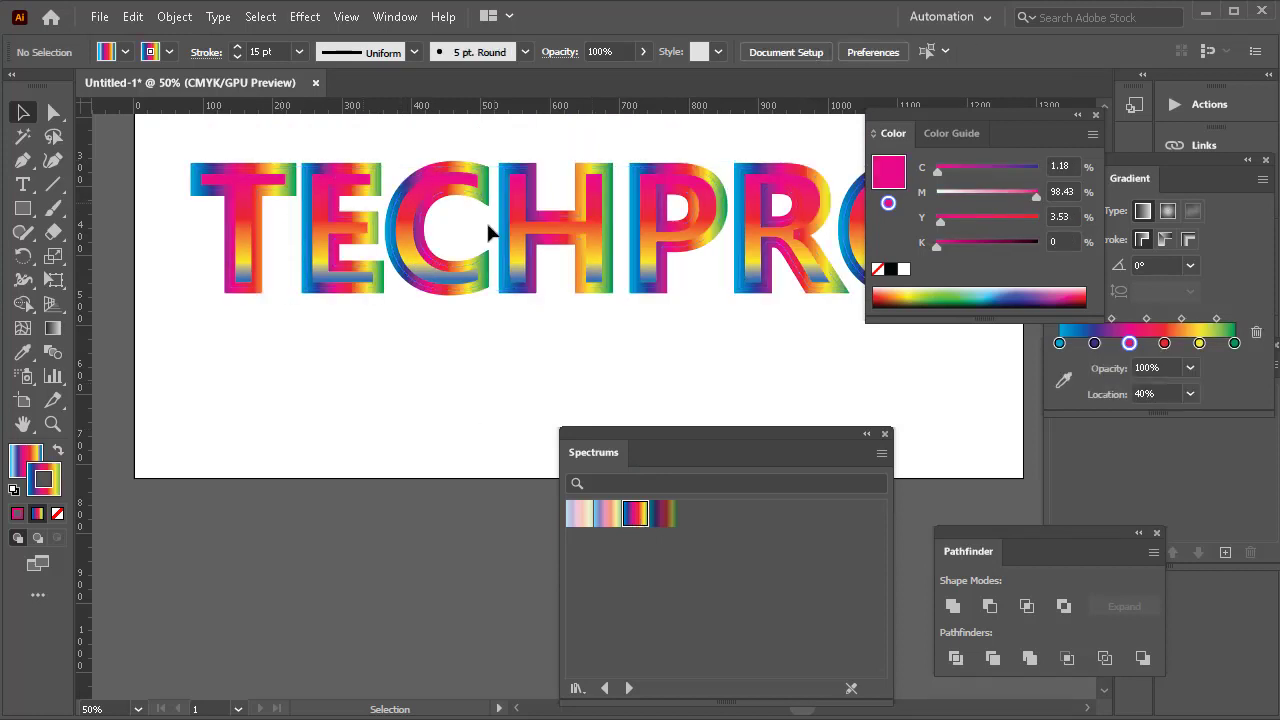
left_click(420, 185)
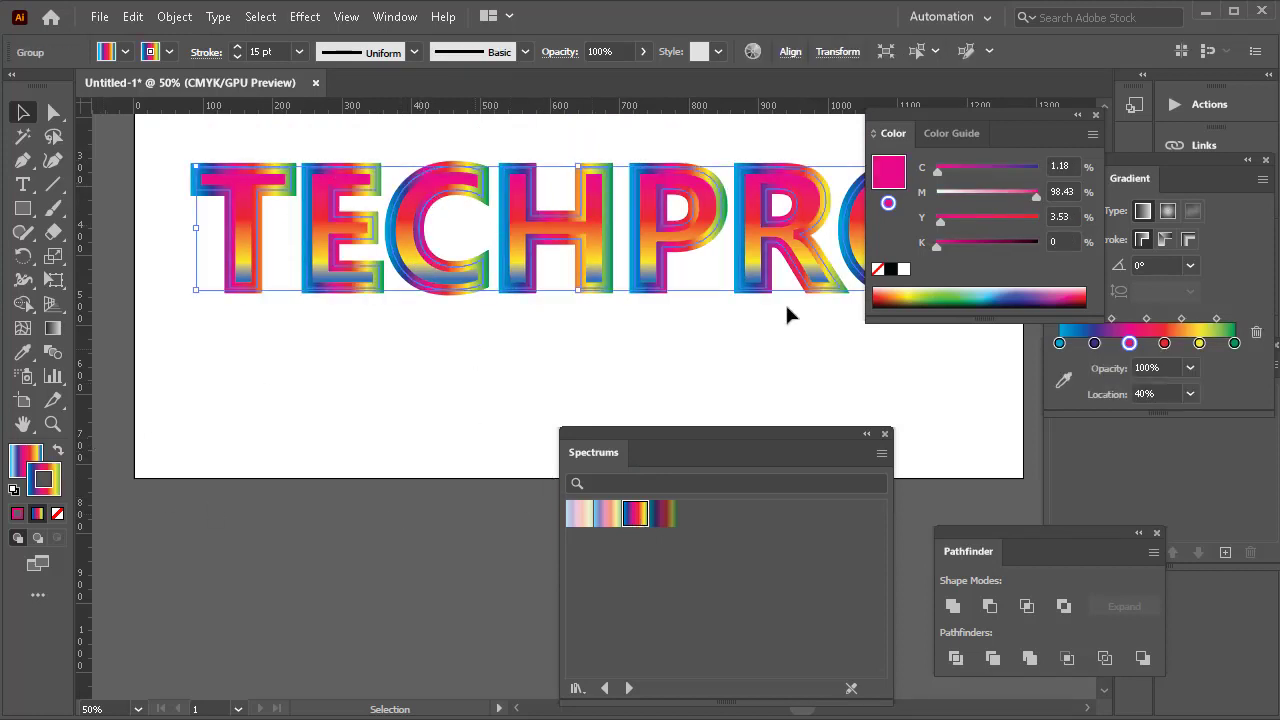
Try reversing the outline gradient, revert it, then thin the stroke to 2 pt.
left_click(1162, 303)
left_click(1063, 286)
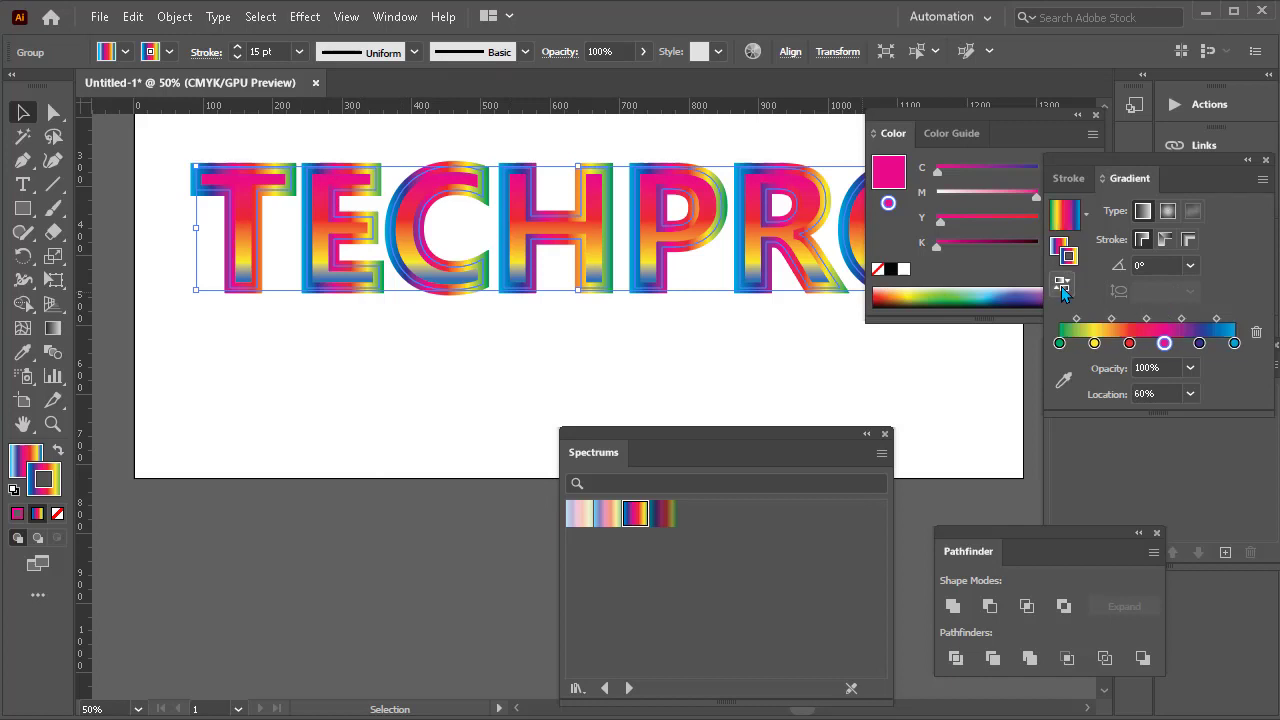
left_click(1063, 284)
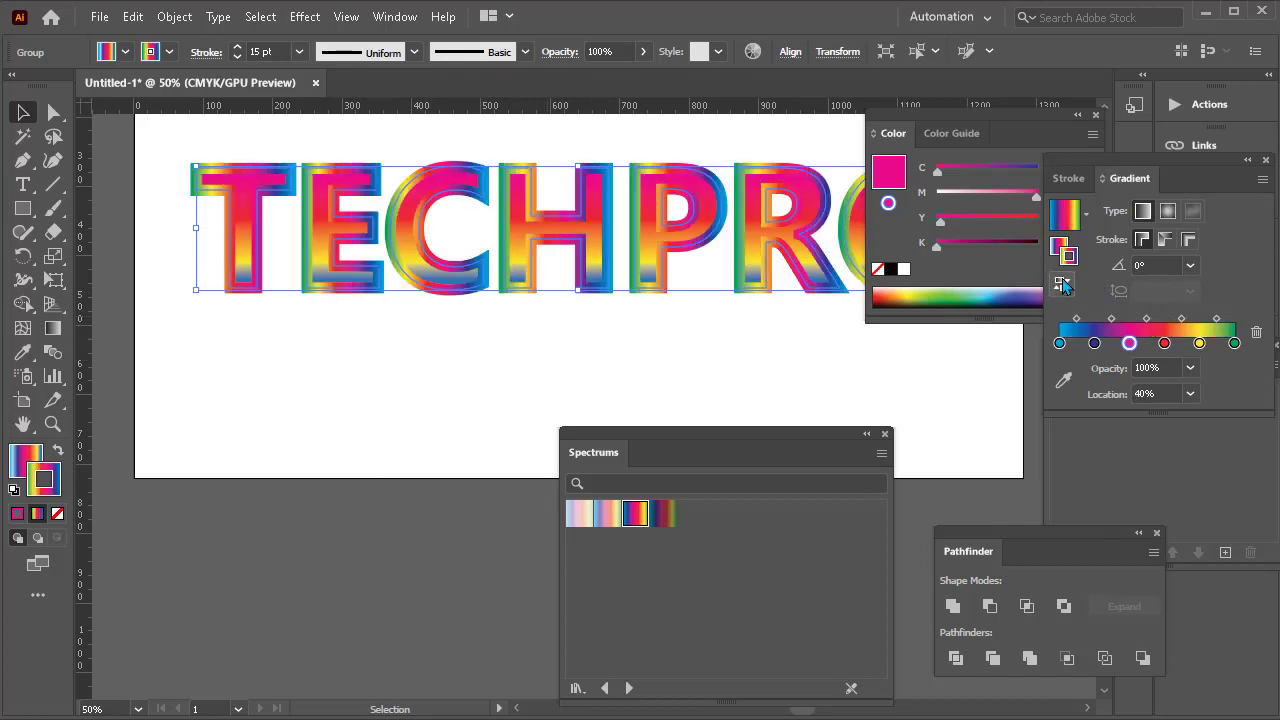
left_click(232, 56)
left_click(232, 56)
left_click(232, 56)
left_click(232, 56)
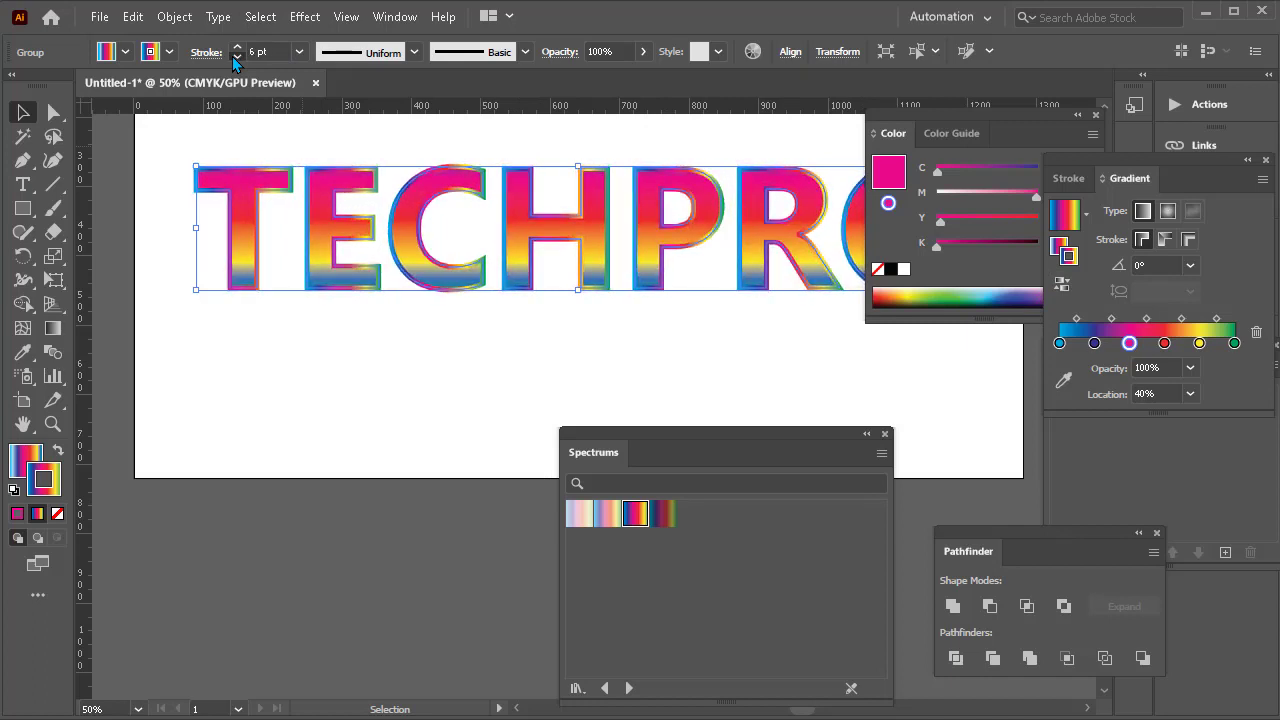
left_click(232, 56)
left_click(232, 56)
left_click(232, 56)
left_click(232, 56)
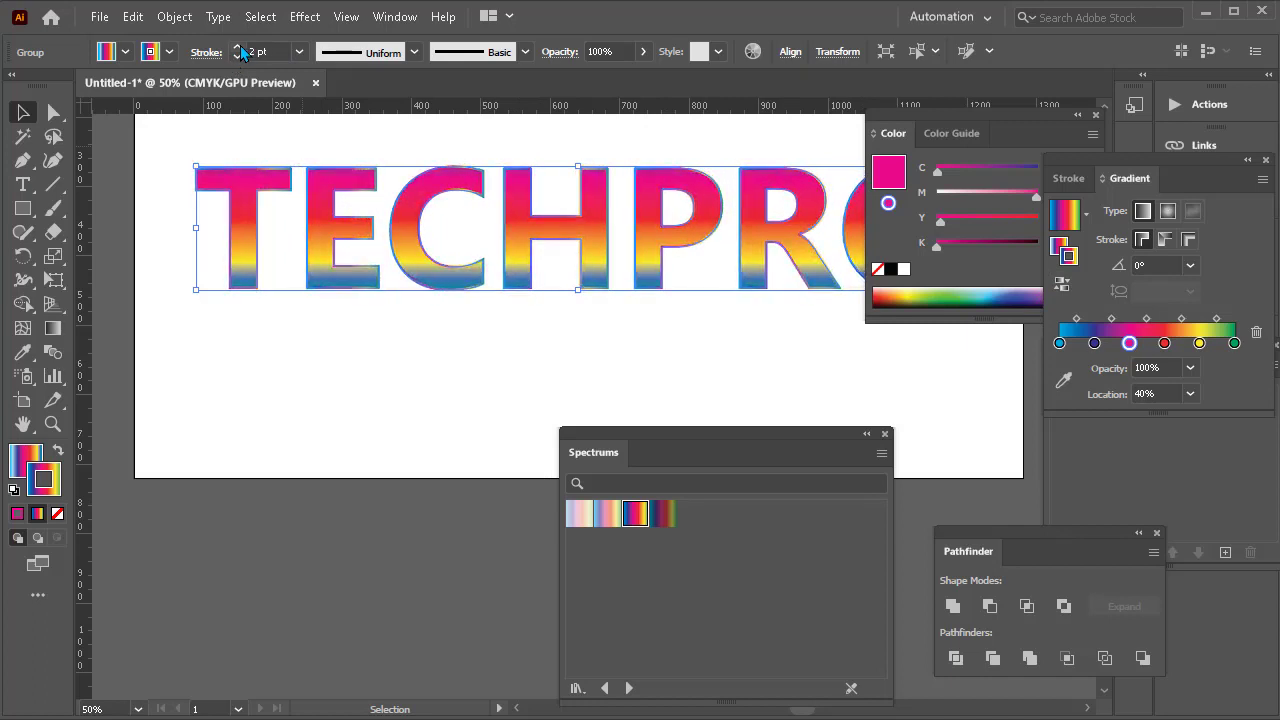
Change TECHPRO's outline to solid CMYK Blue and inspect it deselected.
left_click(410, 392)
scroll(409, 390, "up", 2)
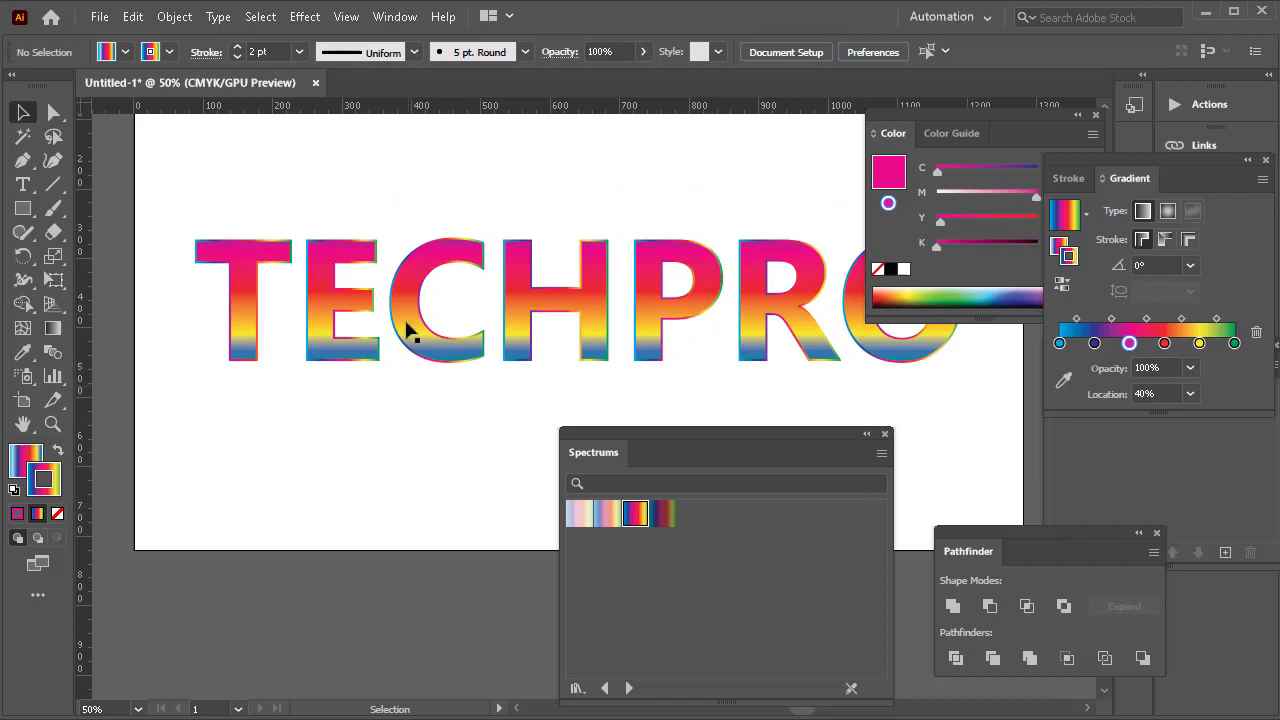
left_click(434, 272)
left_click(169, 51)
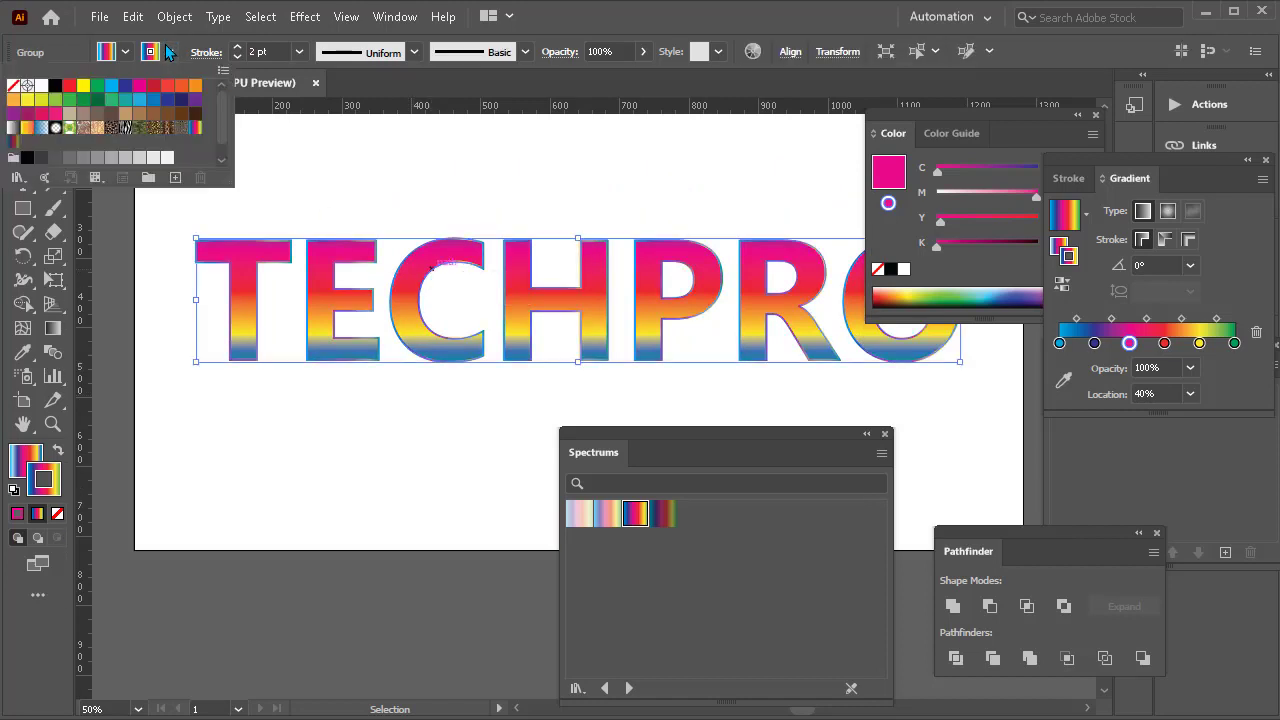
left_click(125, 95)
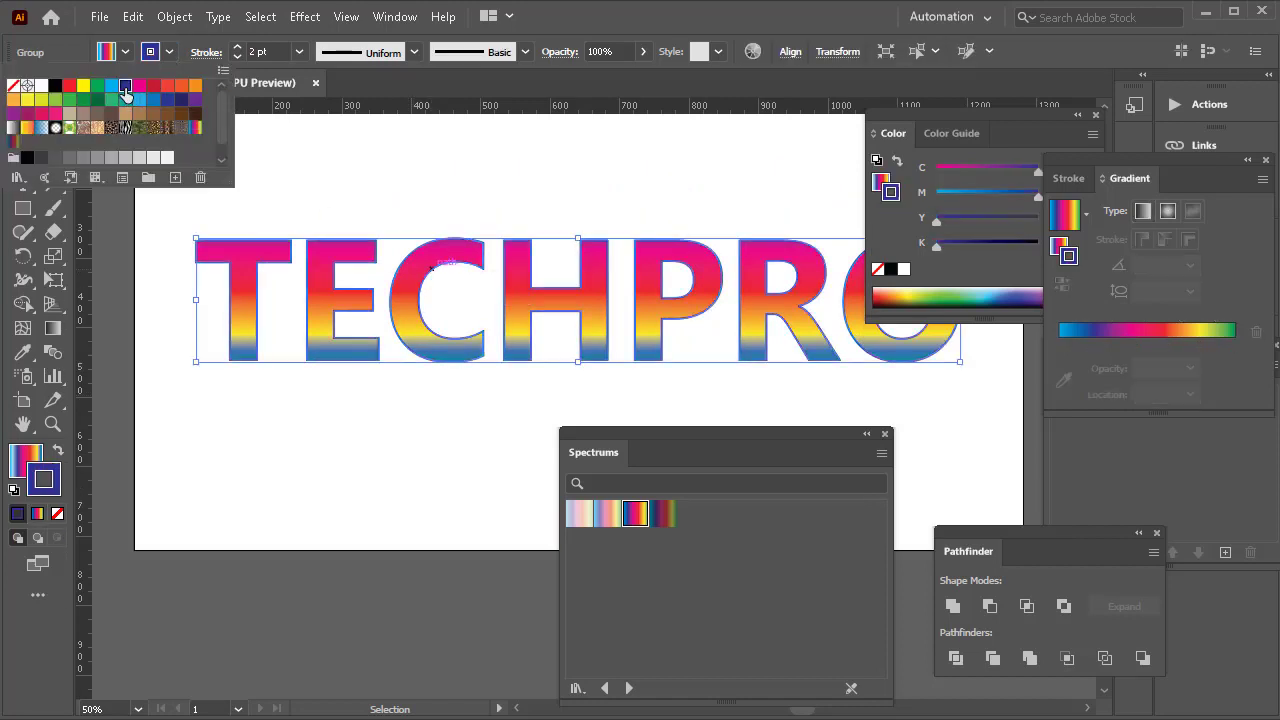
left_click(356, 445)
left_click(355, 444)
scroll(487, 262, "up", 3)
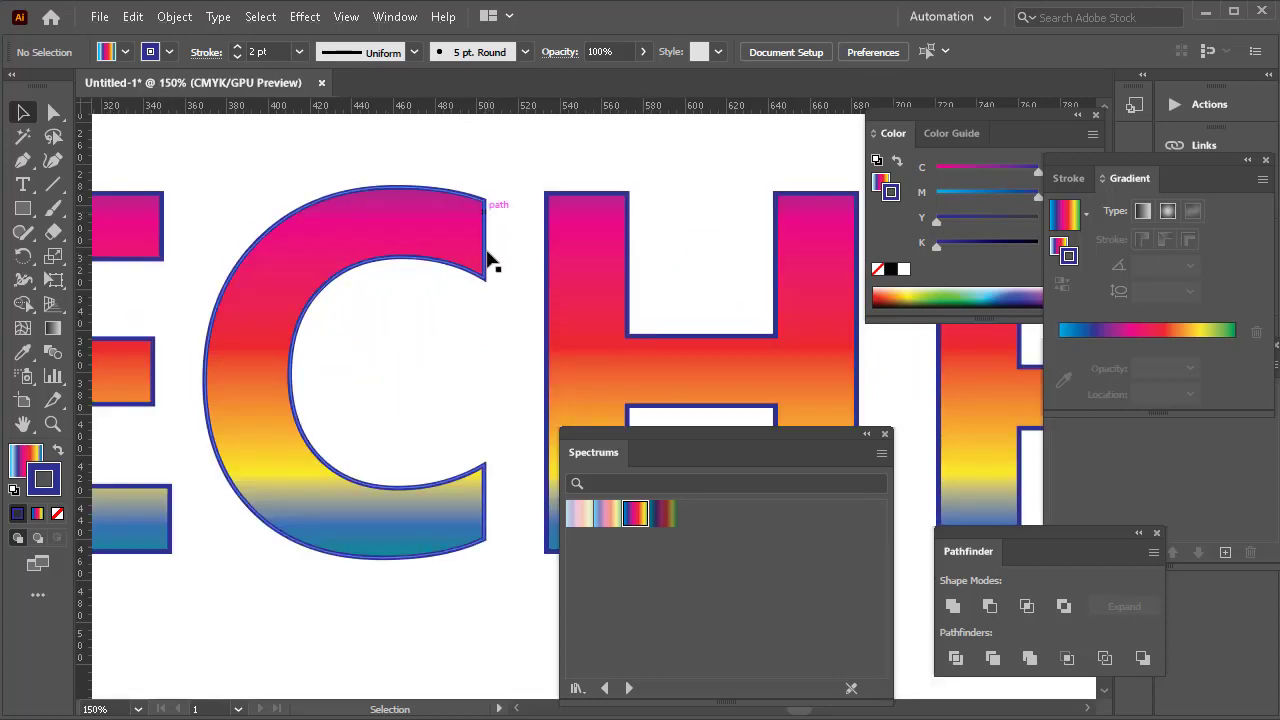
scroll(489, 343, "down", 5)
Re-angle the text's fill gradient with the Gradient tool to run top to bottom.
key("space")
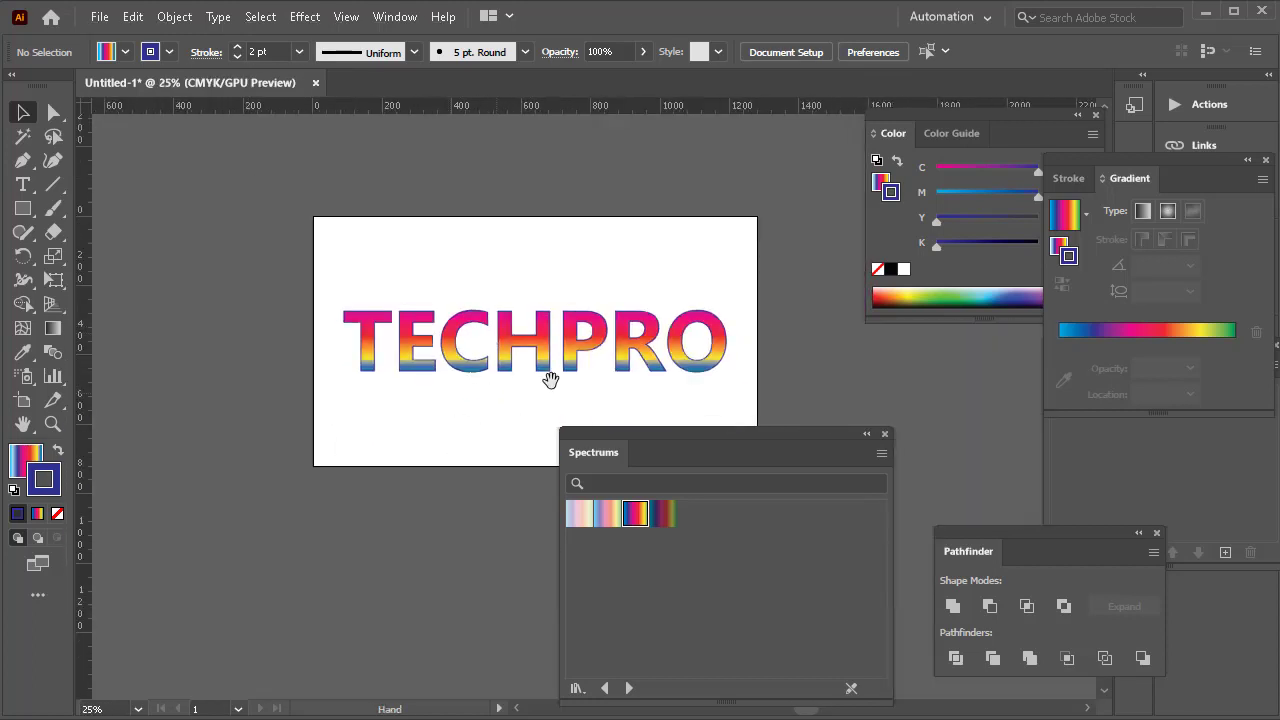
left_click_drag(550, 380, 417, 276)
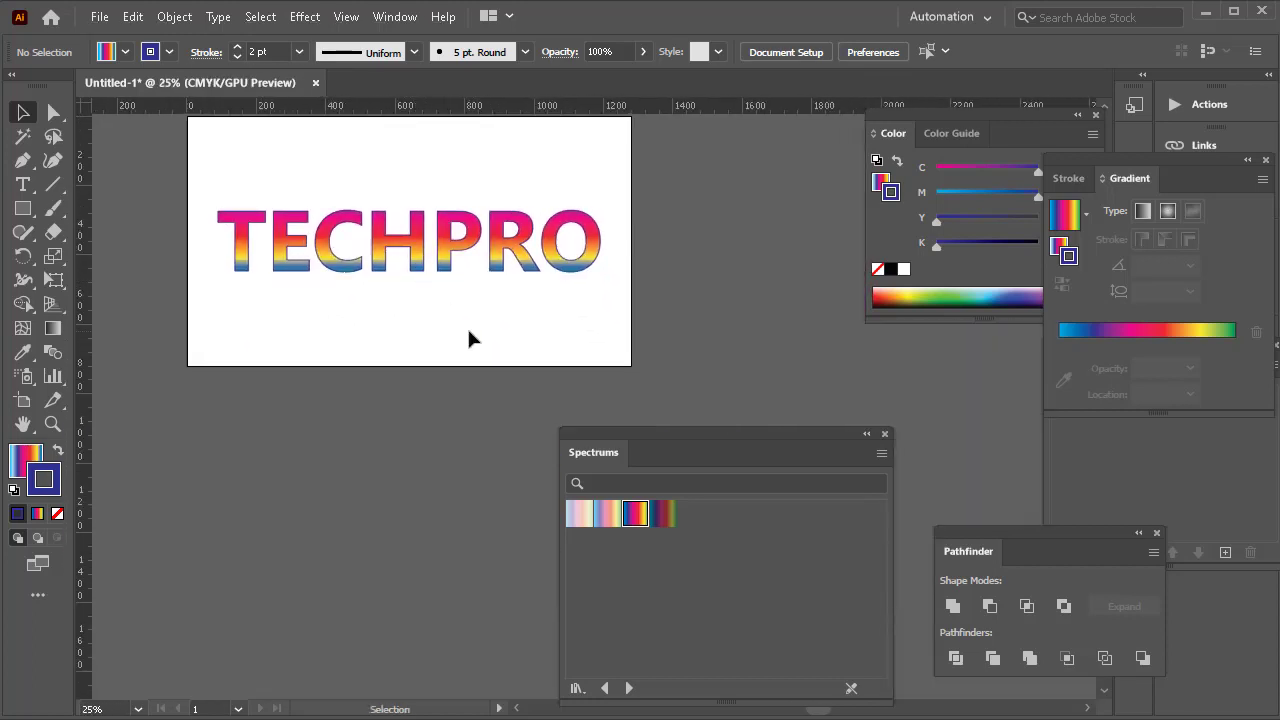
left_click(377, 250)
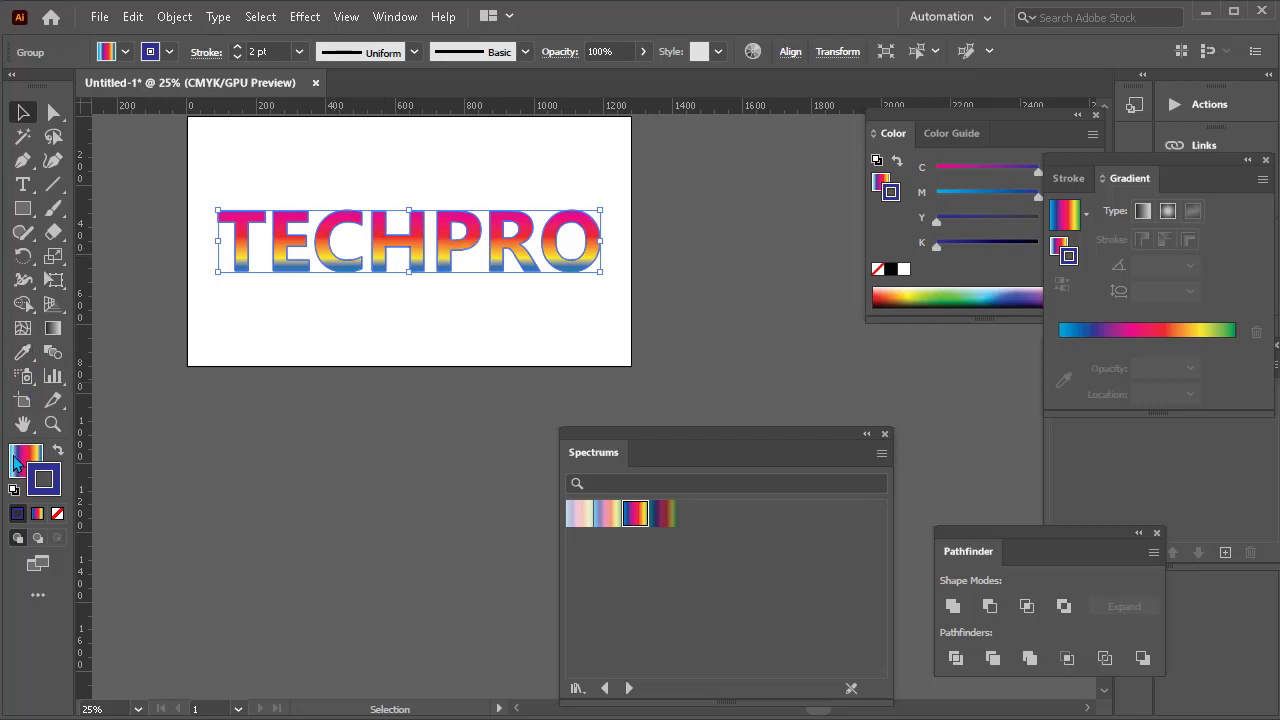
left_click(53, 328)
left_click_drag(395, 187, 393, 292)
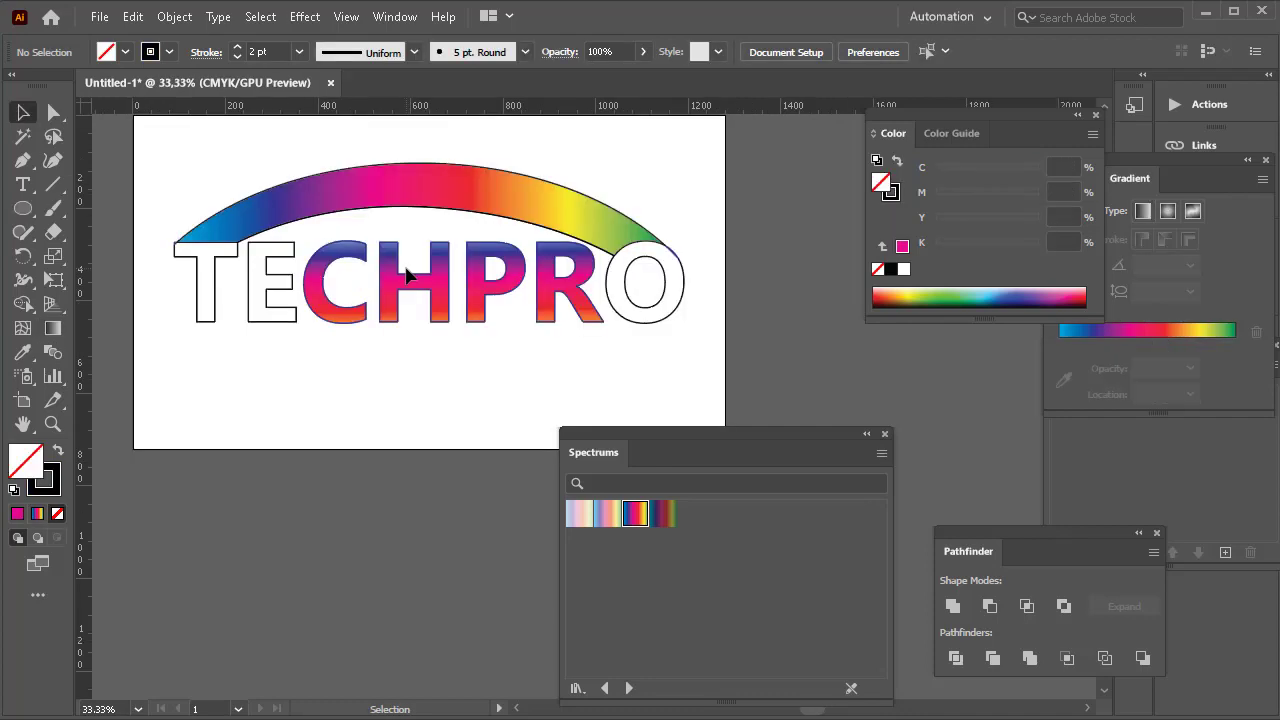
scroll(400, 277, "up", 1)
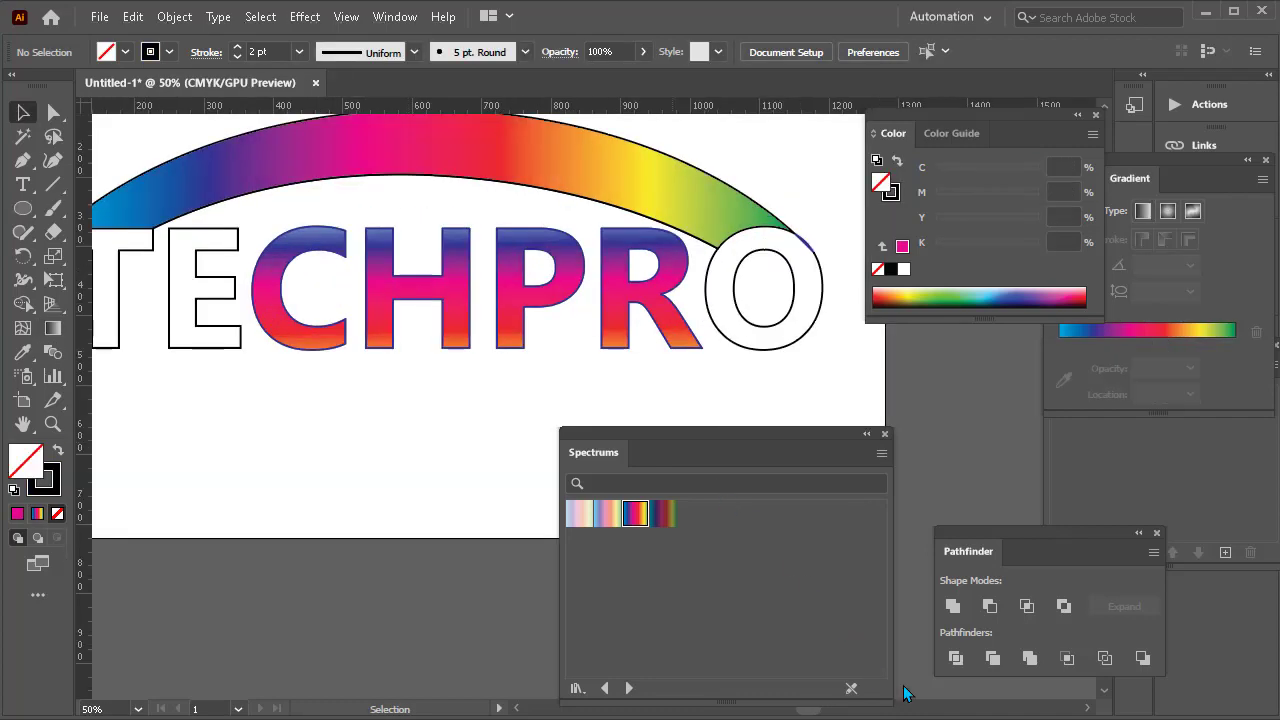